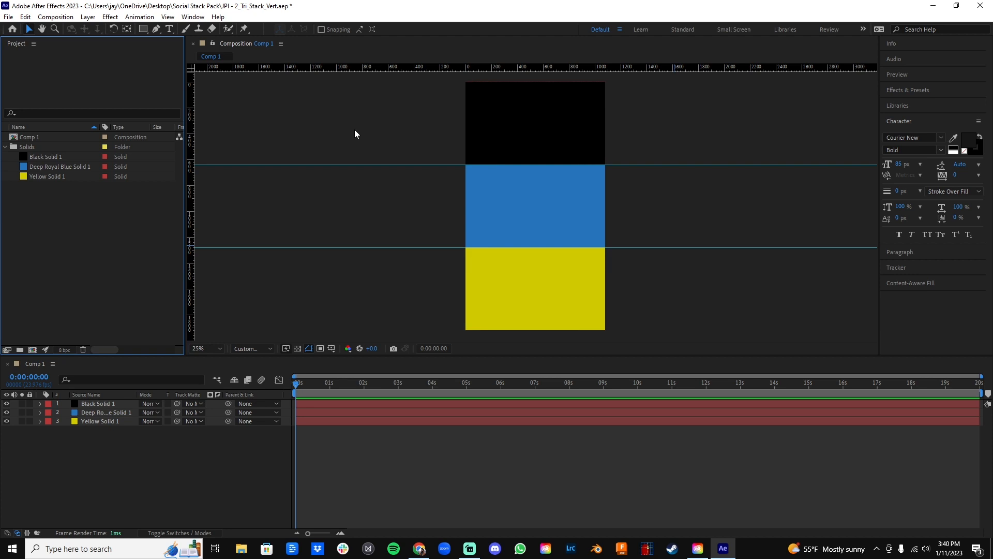
Start a new project and discard the unsaved changes in the project that is open.
left_click(10, 17)
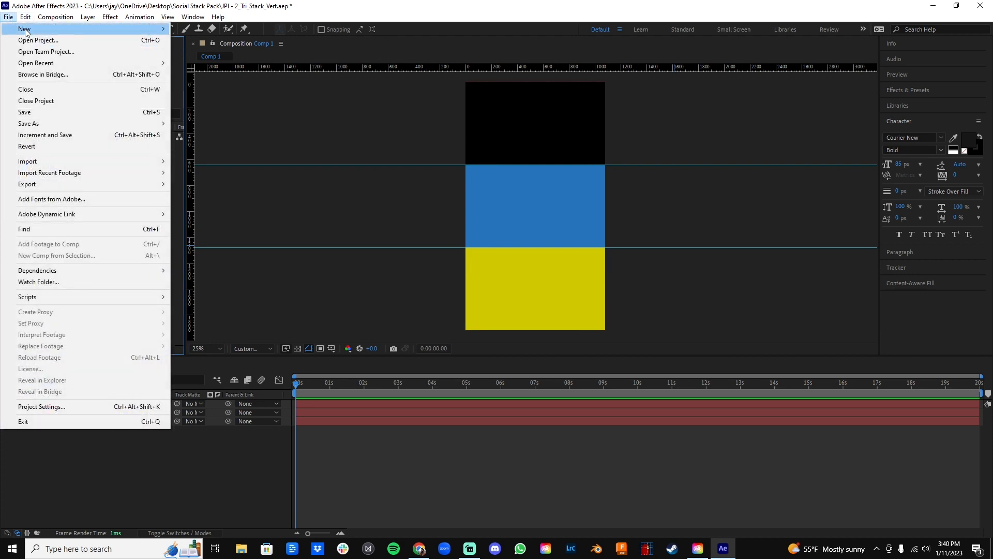
mouse_move(25, 31)
left_click(228, 29)
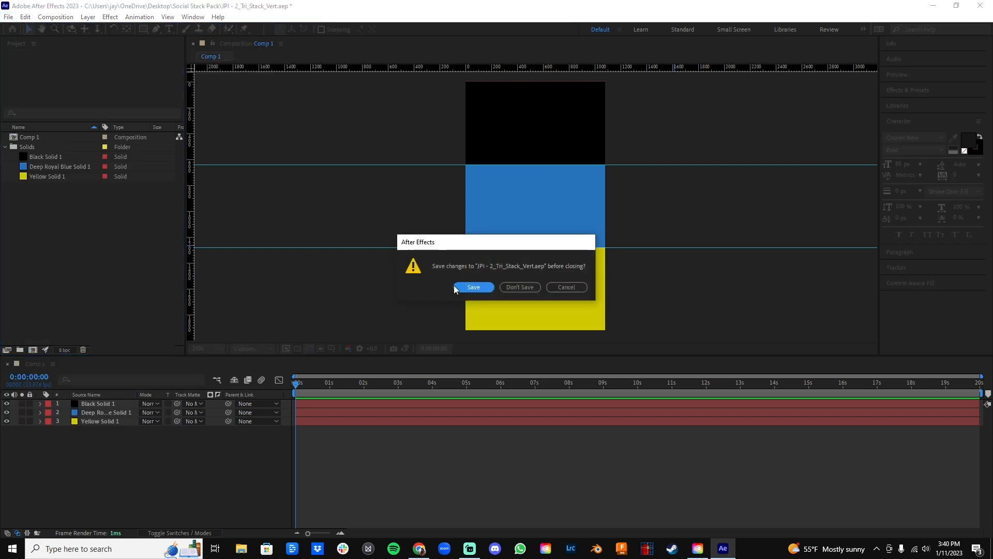
left_click(512, 288)
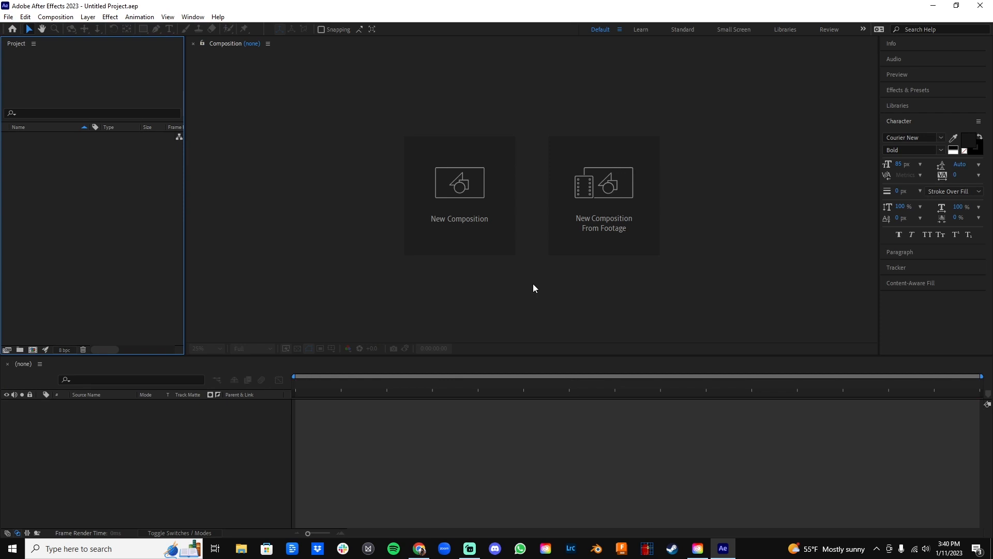
Create a 1080 x 1920 px composition with square pixels, 23.976 frames per second and a 20-second duration.
left_click(272, 110)
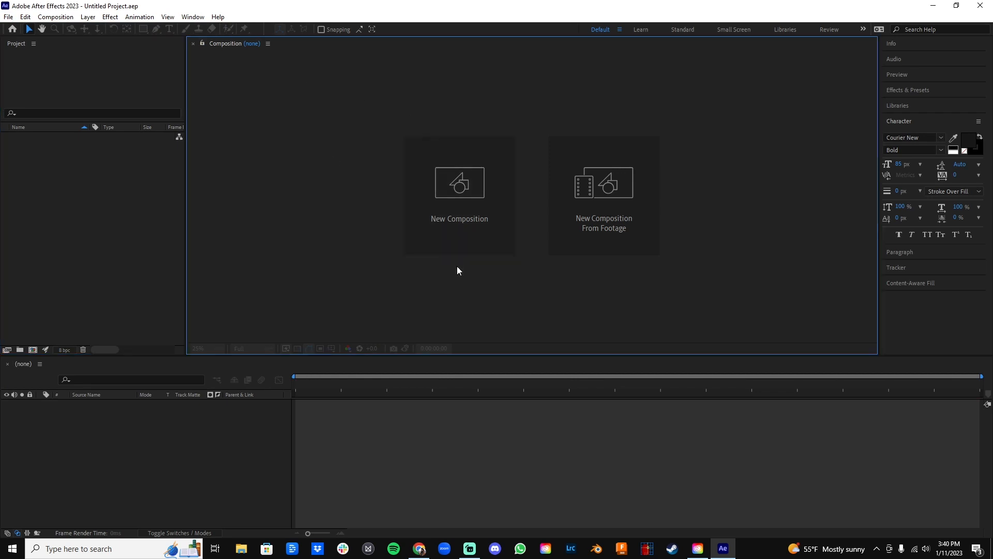
left_click(438, 209)
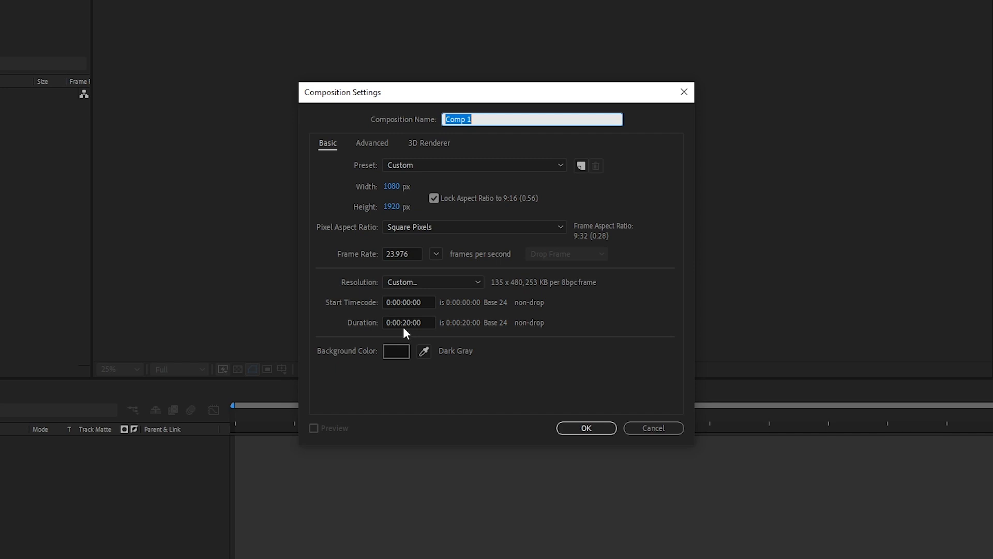
key("Return")
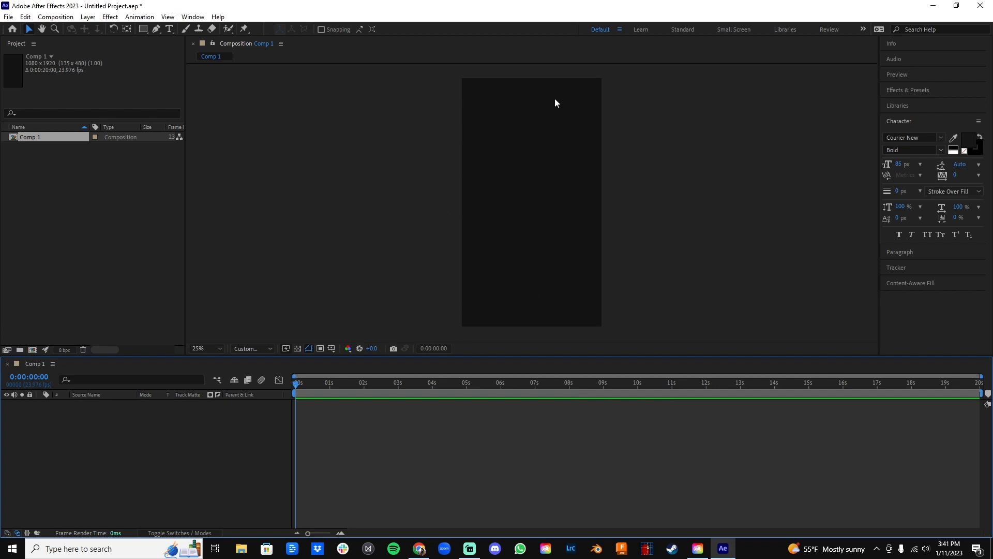
Show the rulers and place two horizontal guides across the composition at about 592 and 1328 px.
left_click(166, 17)
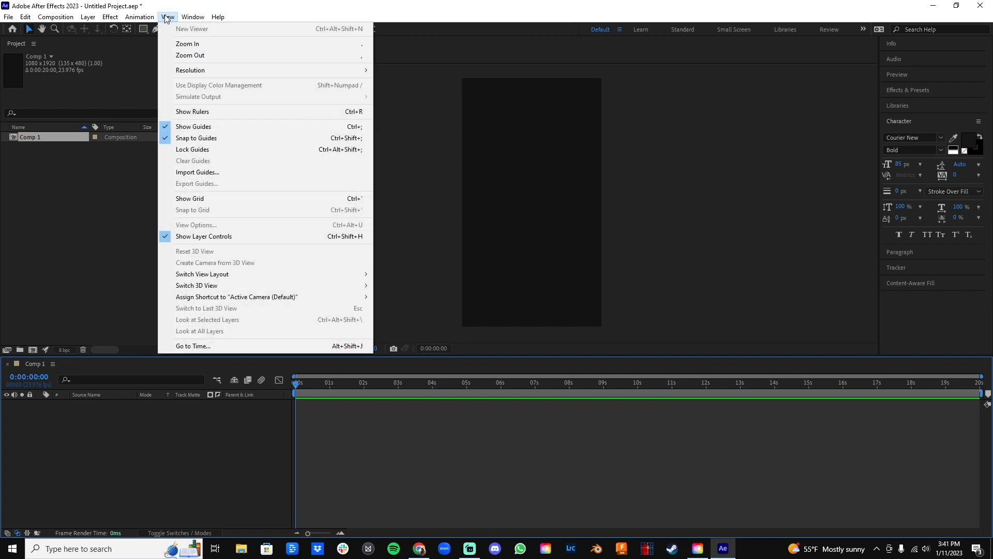
left_click(195, 111)
left_click_drag(461, 77, 444, 64)
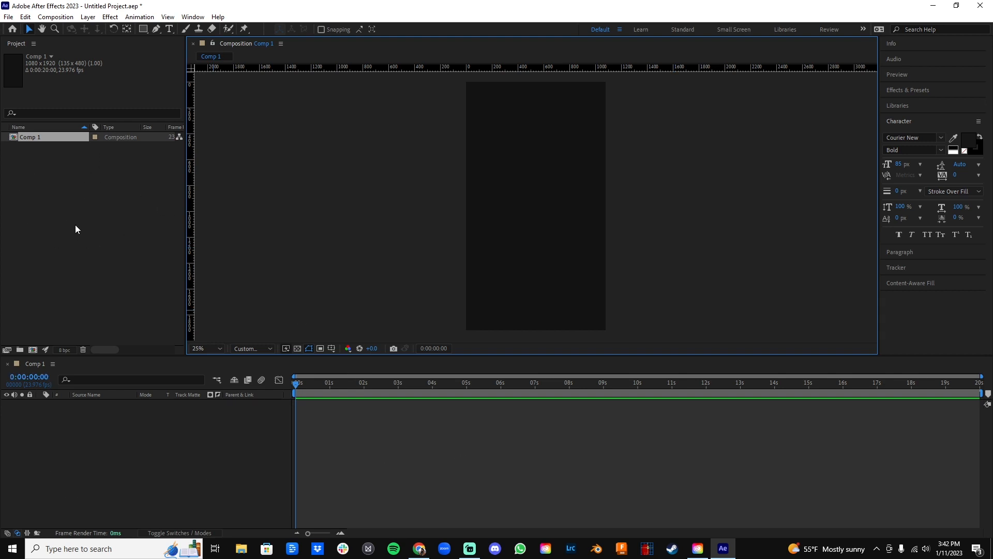
left_click_drag(494, 68, 502, 159)
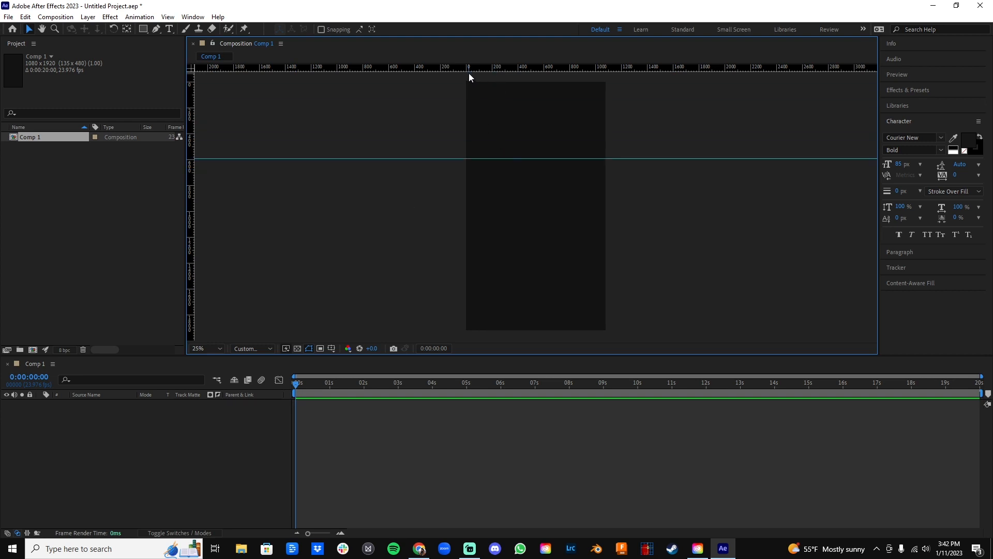
left_click_drag(467, 68, 464, 253)
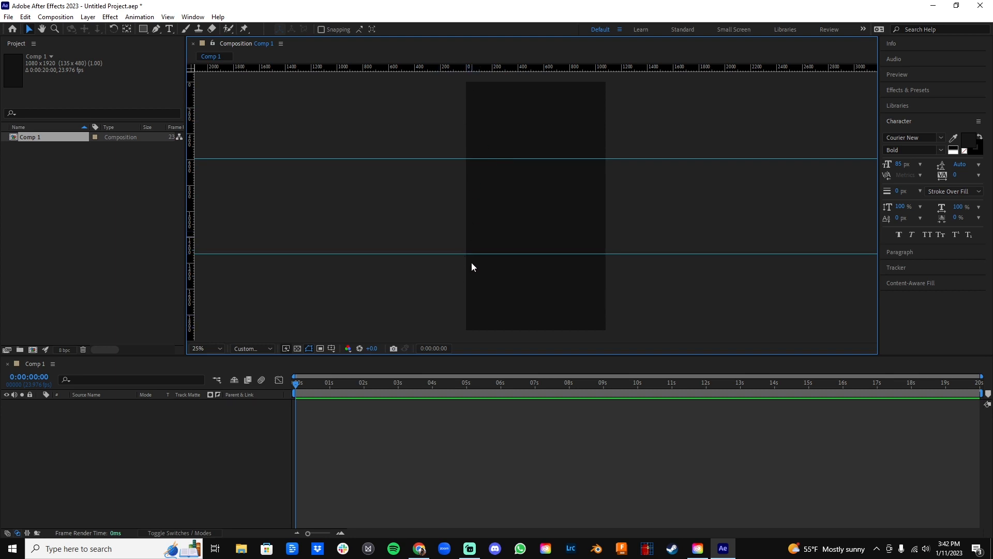
Set the upper horizontal guide's position to 640.
right_click(448, 159)
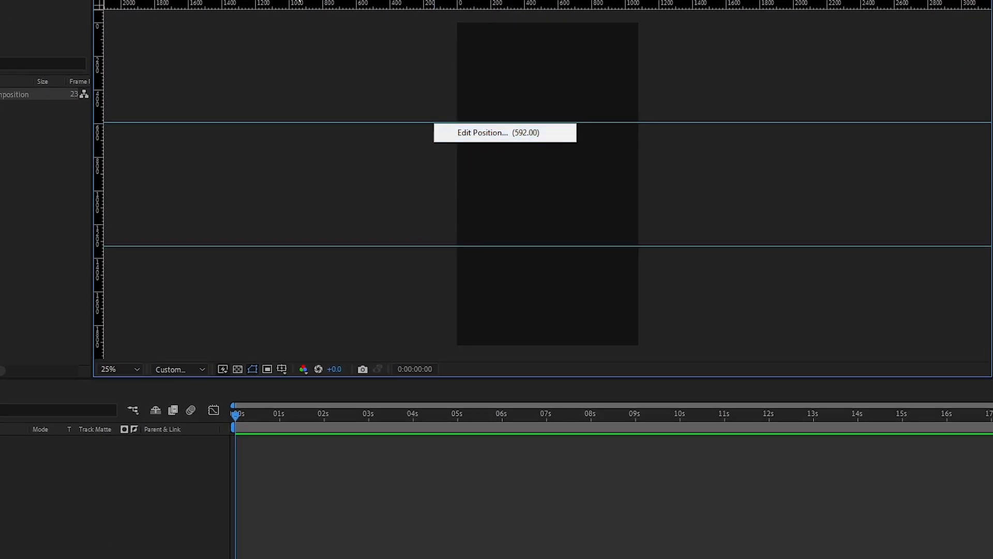
left_click(467, 134)
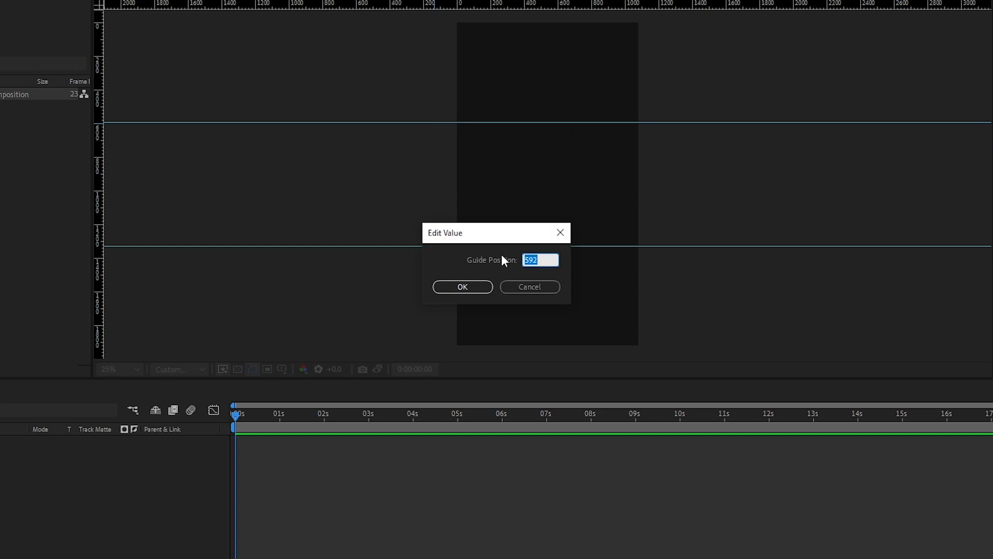
type("640")
key("Return")
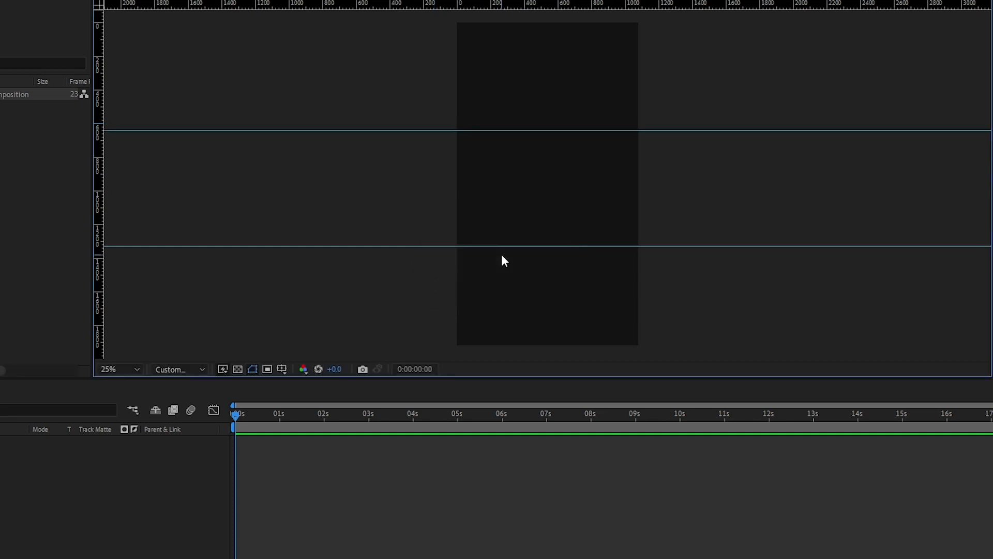
Set the lower horizontal guide's position to 1280.
right_click(436, 246)
left_click(461, 257)
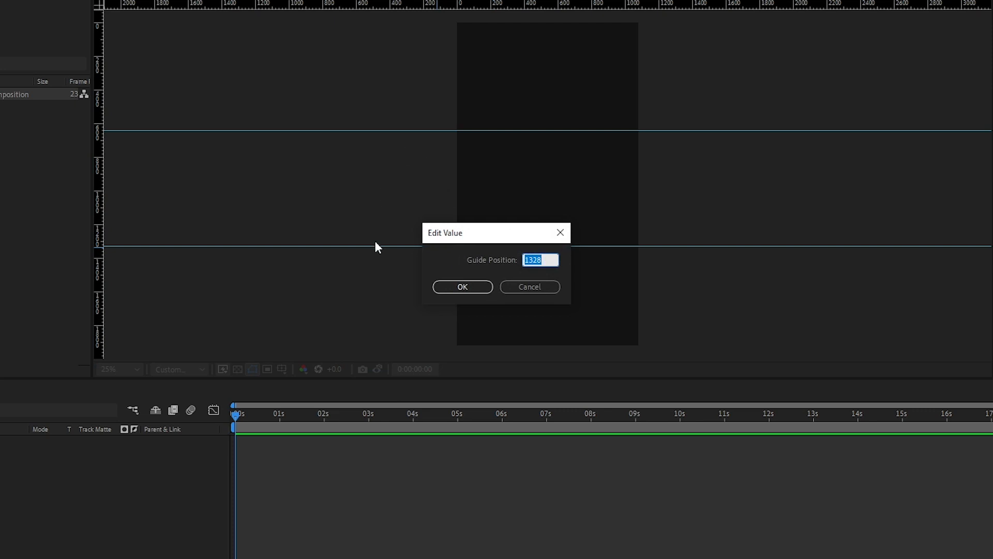
type("1280")
key("Return")
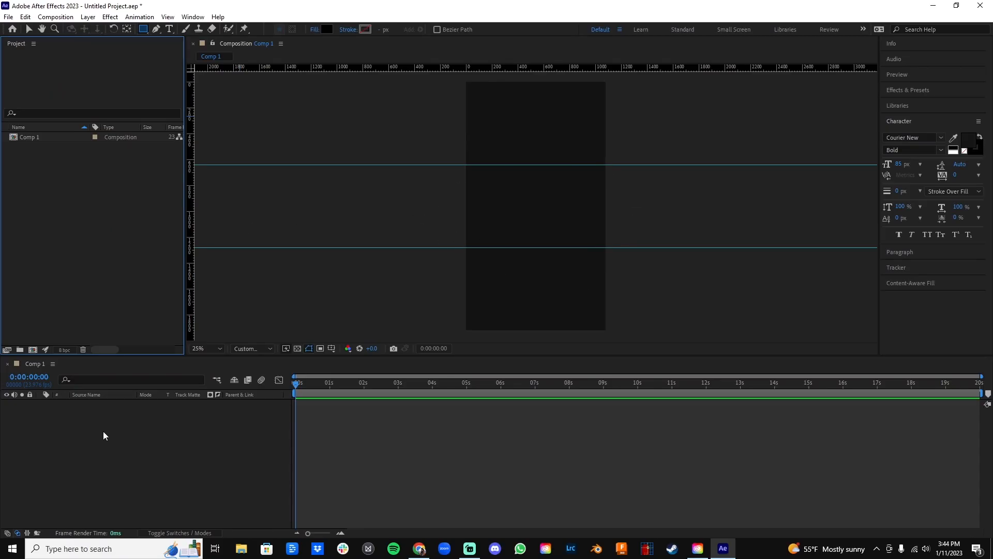
Check the Snap to Guides setting and add a shape layer to the empty composition.
right_click(99, 420)
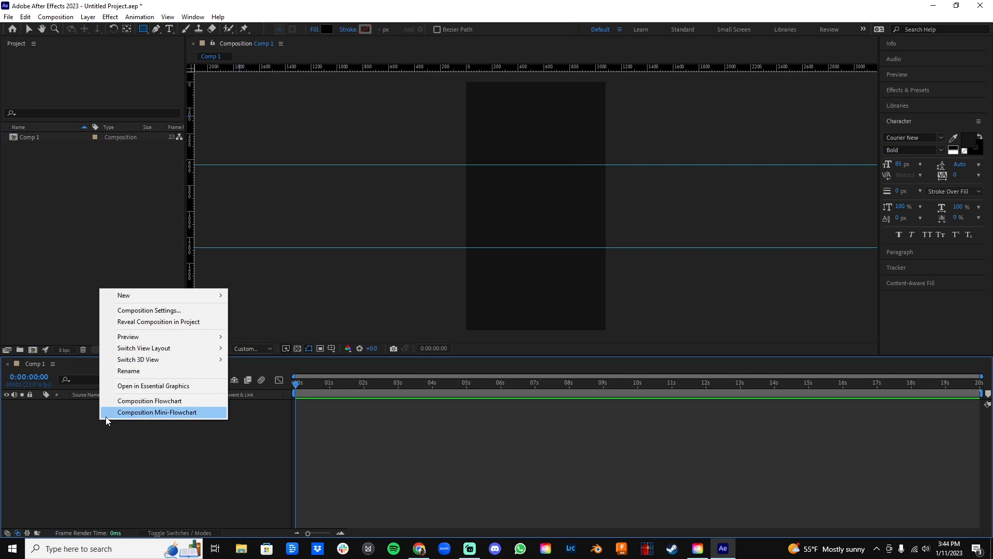
left_click(167, 17)
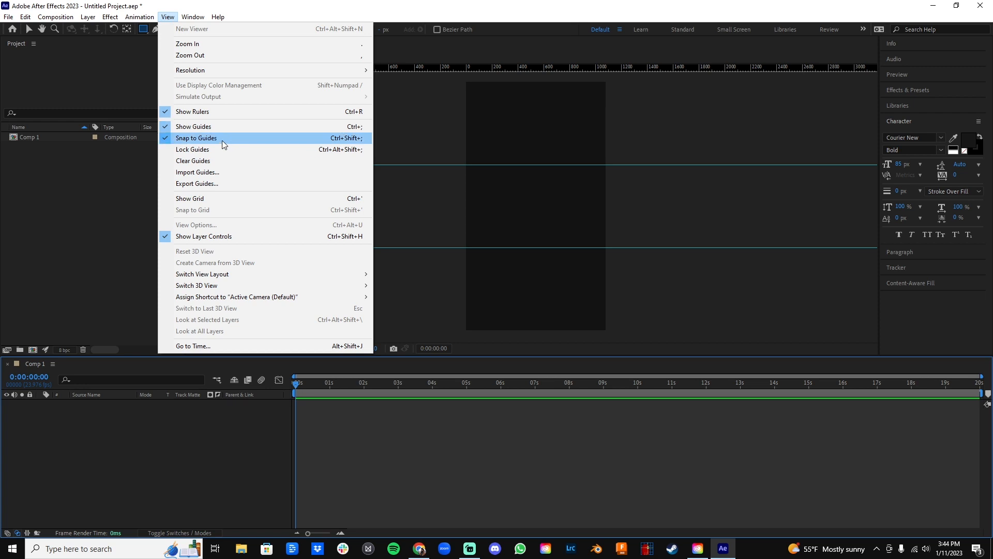
left_click(58, 429)
right_click(59, 430)
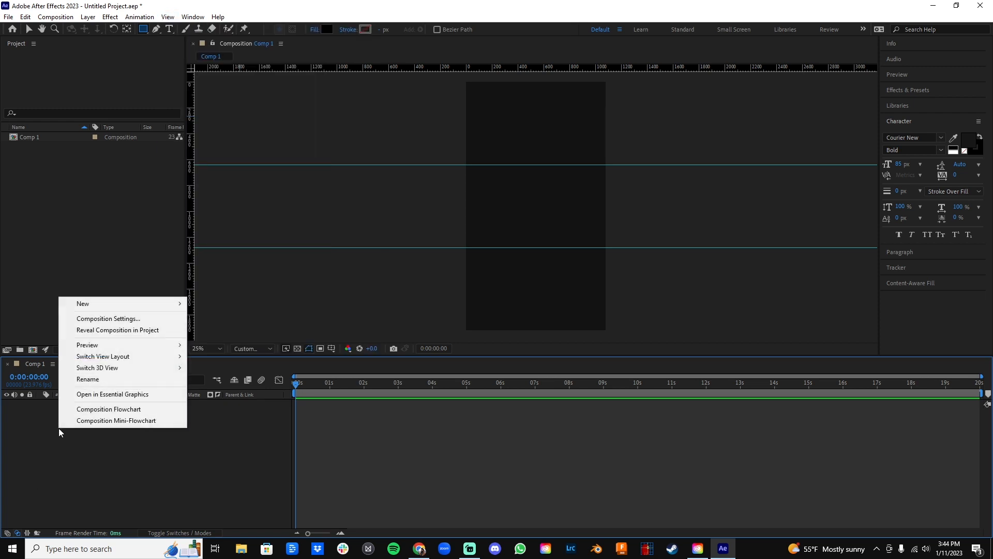
mouse_move(121, 303)
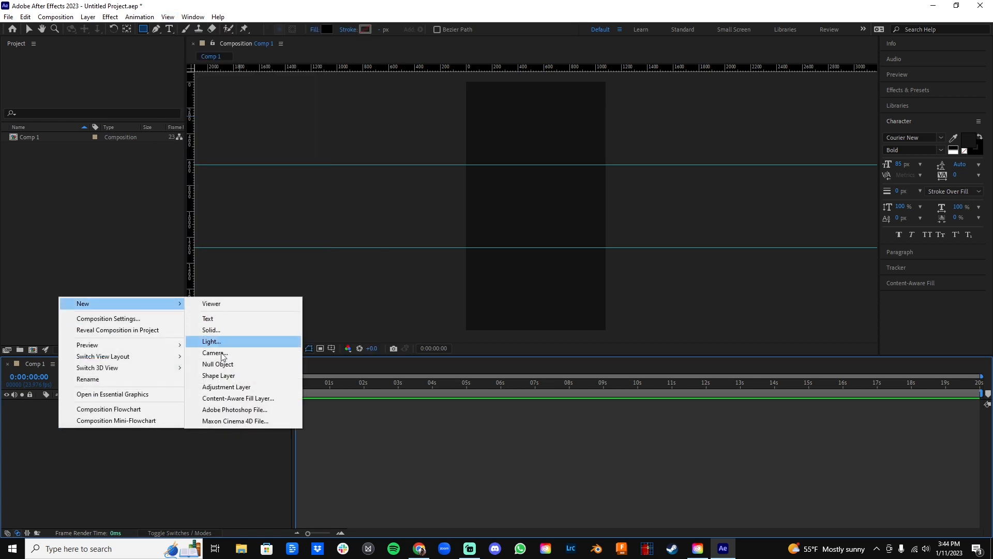
left_click(225, 376)
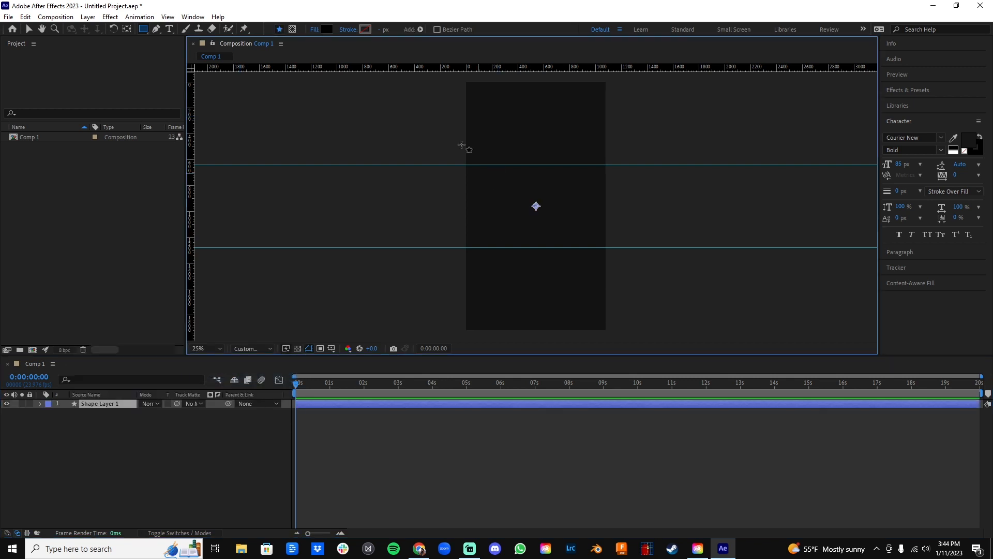
Set the shape fill to yellow (FAF100) and draw a full-width rectangle from the frame's top edge to the upper guide.
left_click(328, 29)
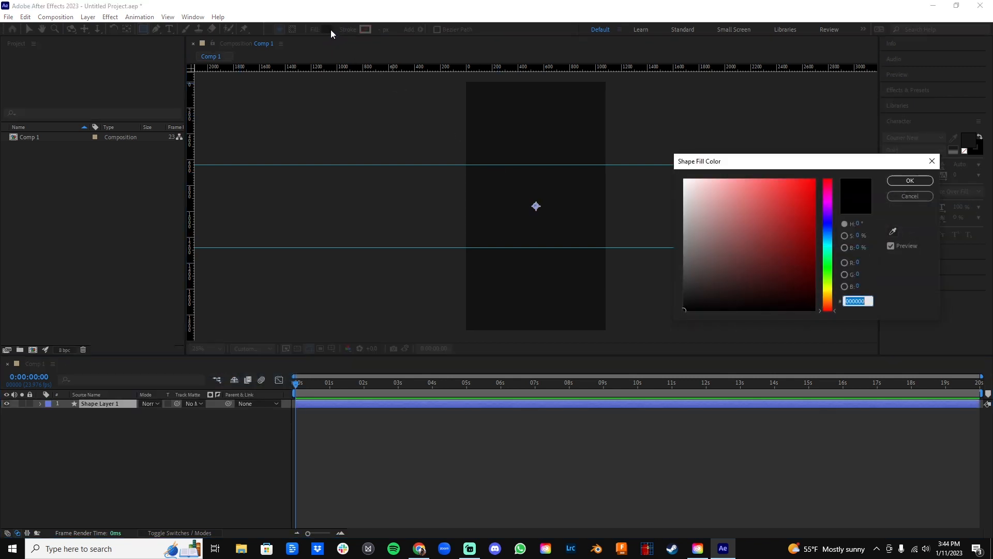
left_click(828, 284)
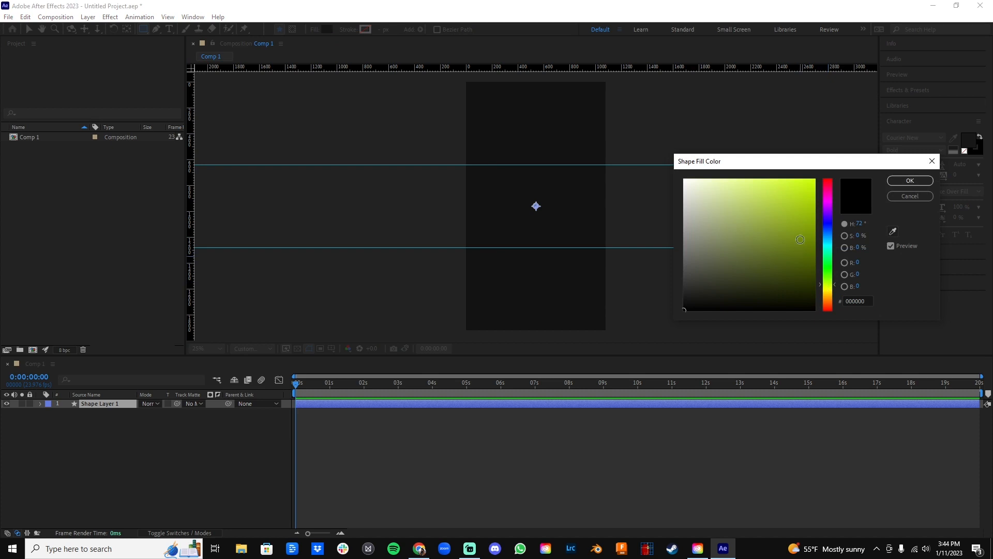
left_click(831, 289)
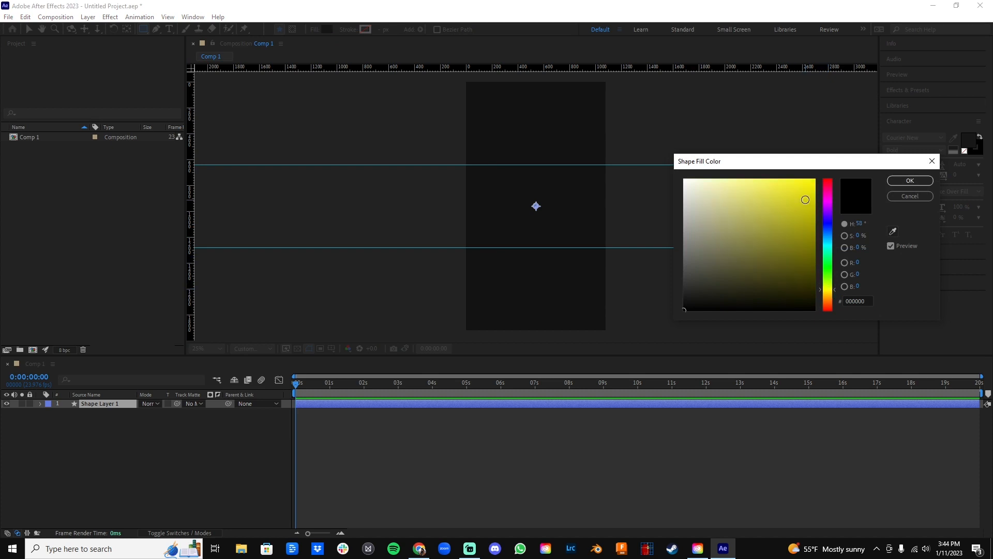
left_click(814, 182)
left_click(910, 180)
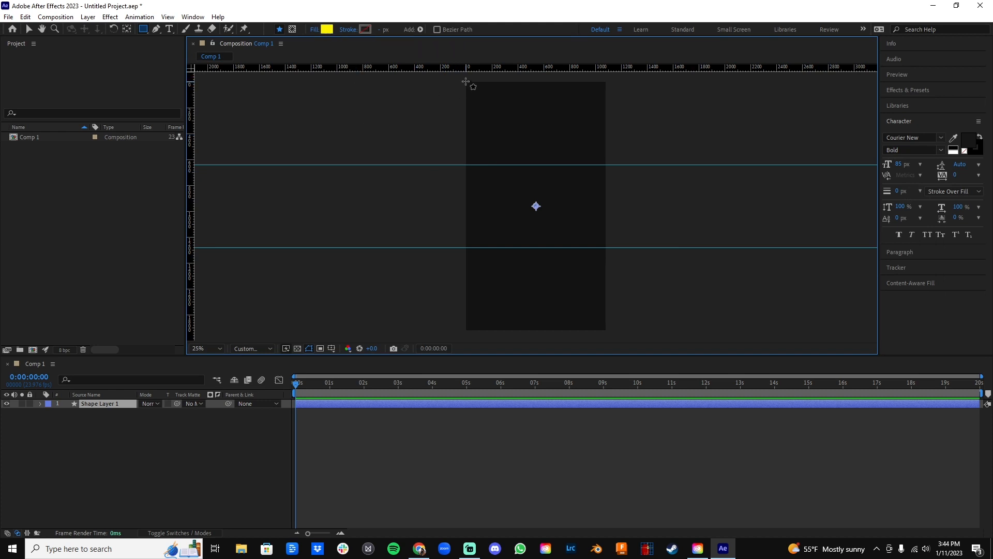
left_click_drag(466, 81, 605, 163)
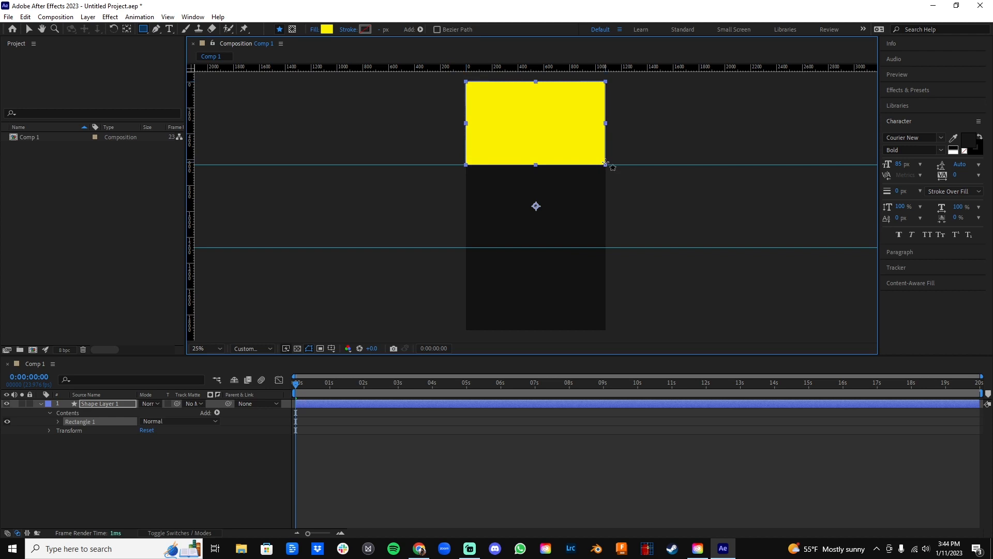
left_click(40, 403)
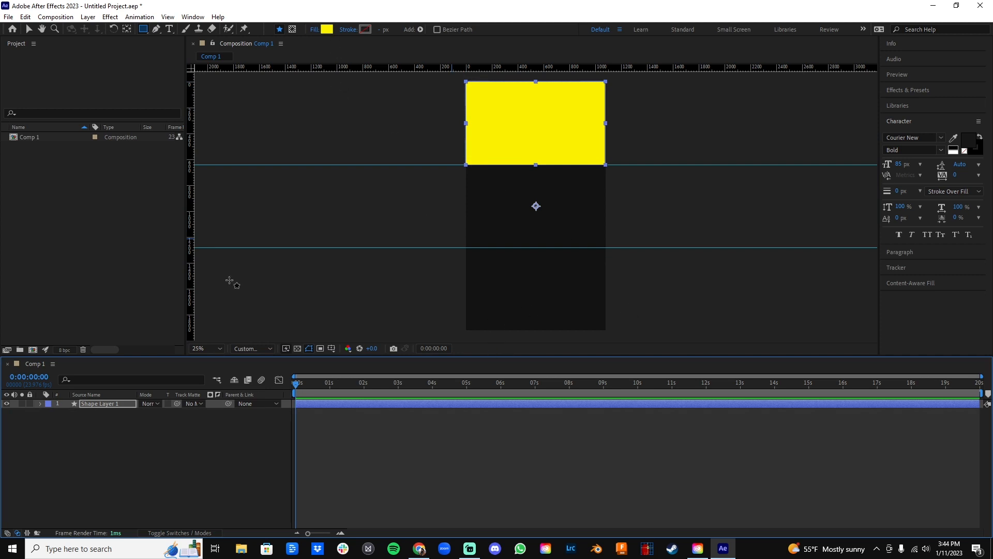
Add a second shape layer above the one holding the yellow rectangle.
left_click(114, 448)
right_click(100, 422)
mouse_move(218, 299)
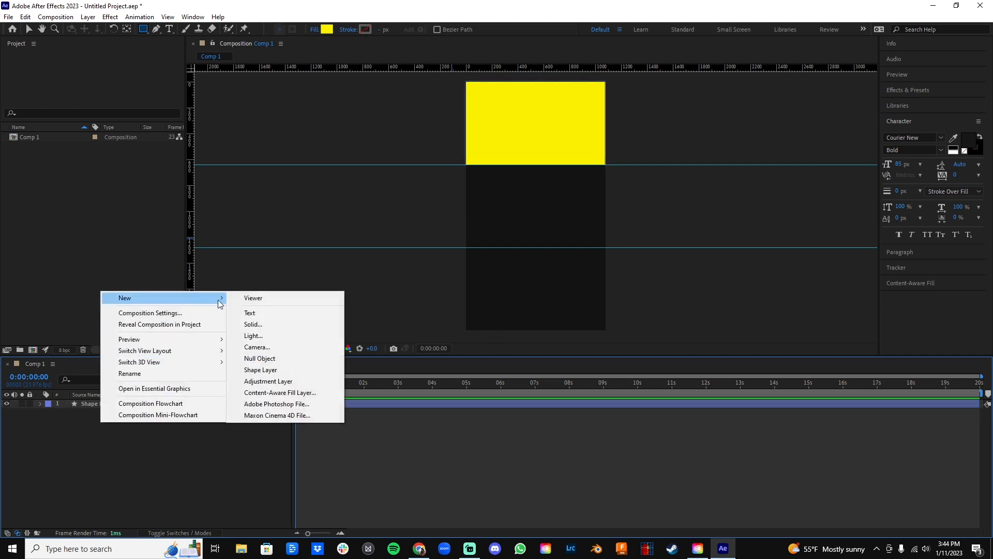
left_click(266, 371)
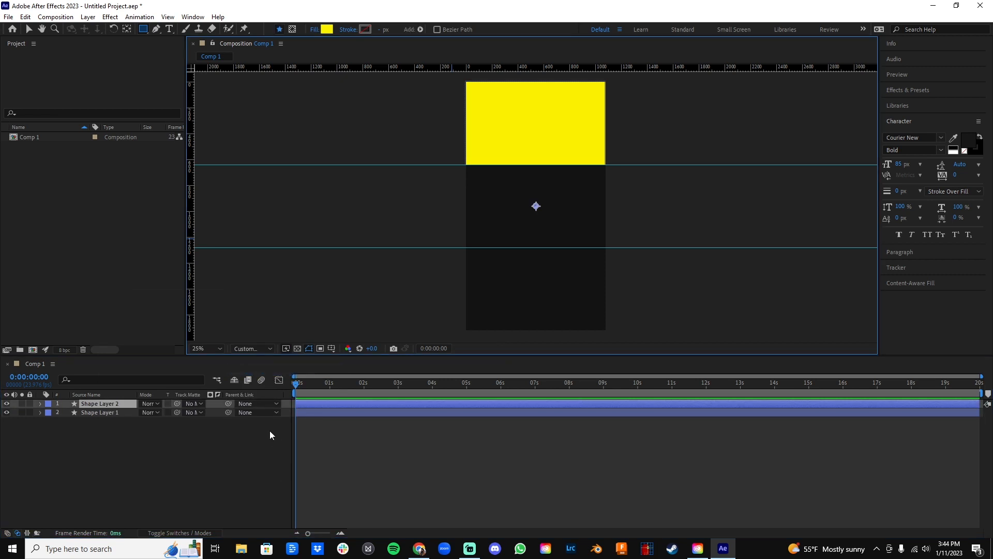
Set the second layer's fill to red (FA001D) and draw a full-width rectangle between the two guides.
left_click(326, 31)
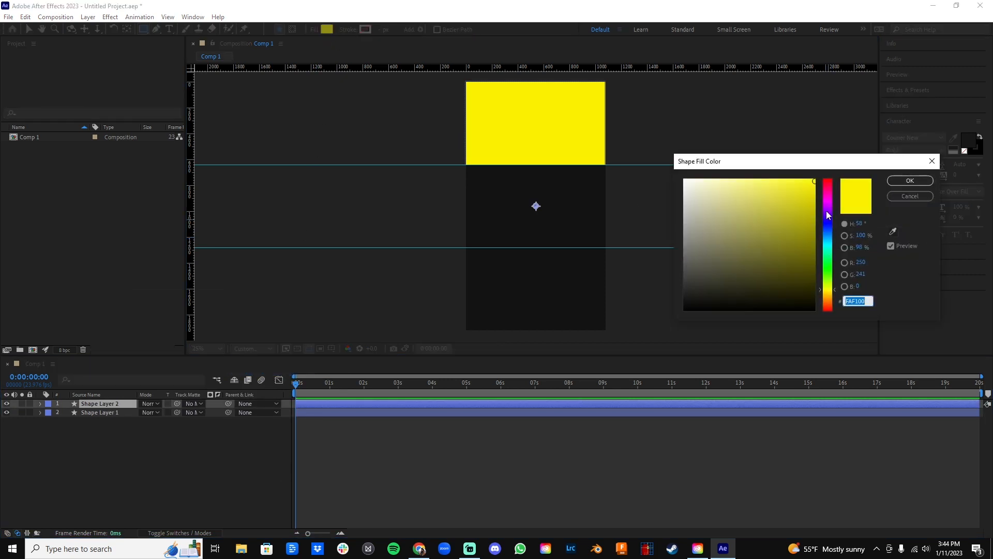
left_click(829, 306)
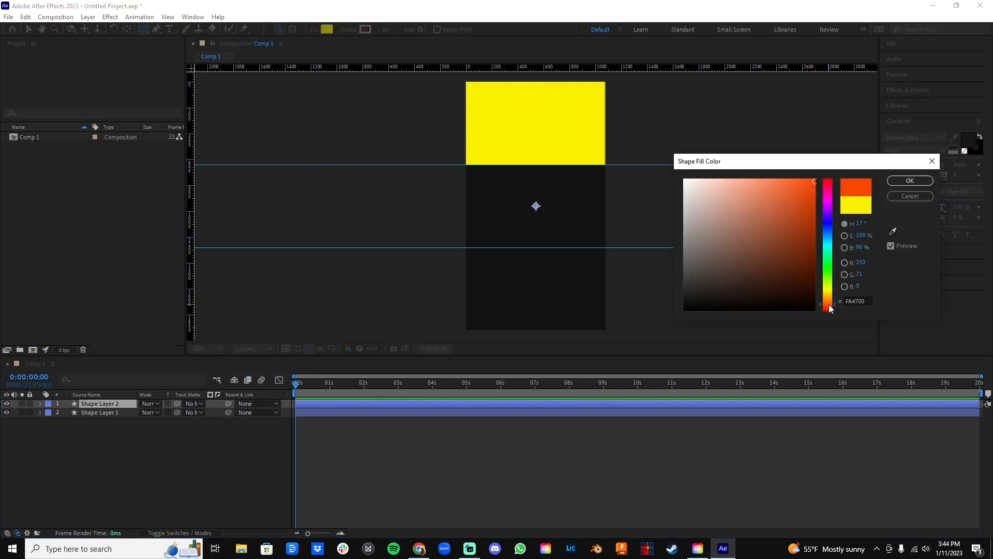
left_click(829, 183)
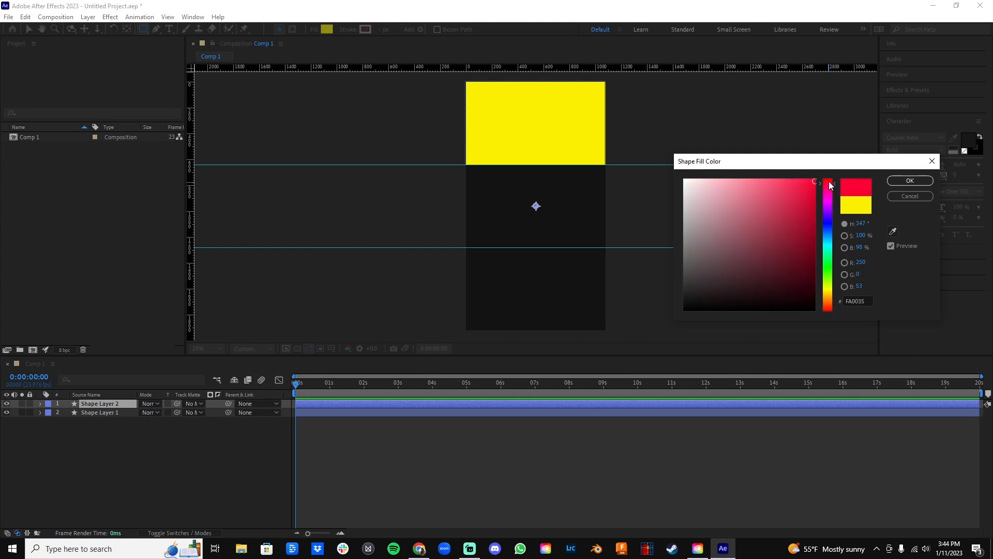
left_click(829, 181)
left_click(909, 180)
left_click_drag(467, 165, 606, 246)
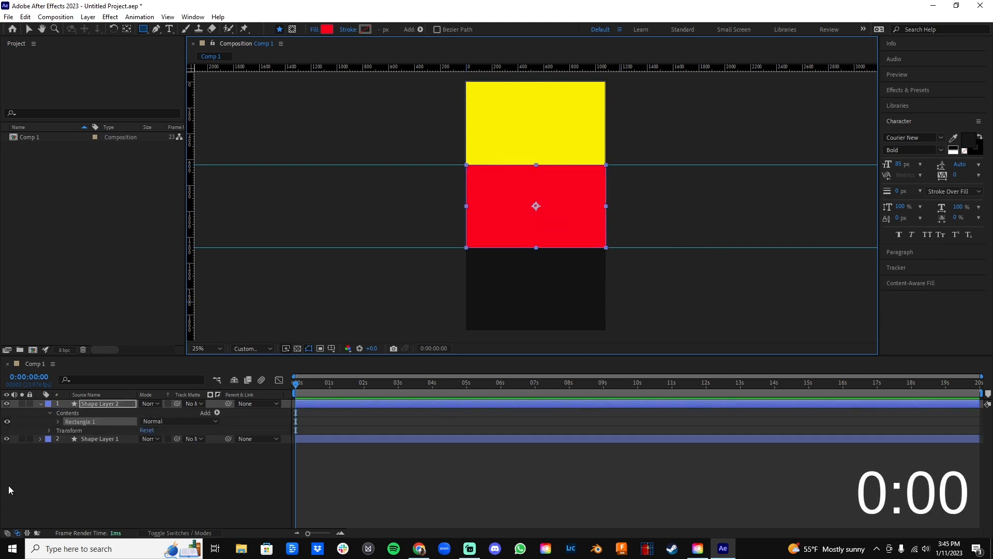
left_click(41, 404)
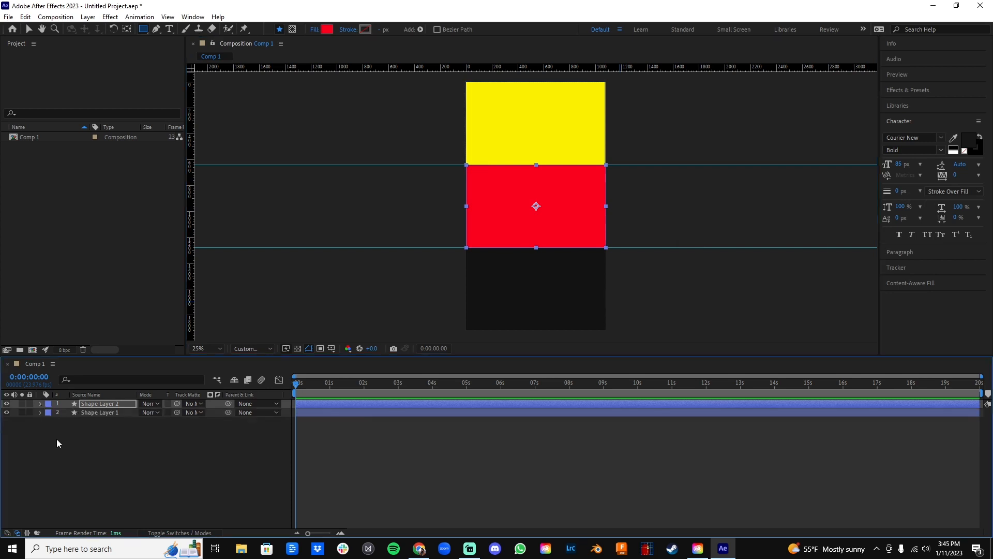
Add a third shape layer above the layer holding the red rectangle.
right_click(82, 452)
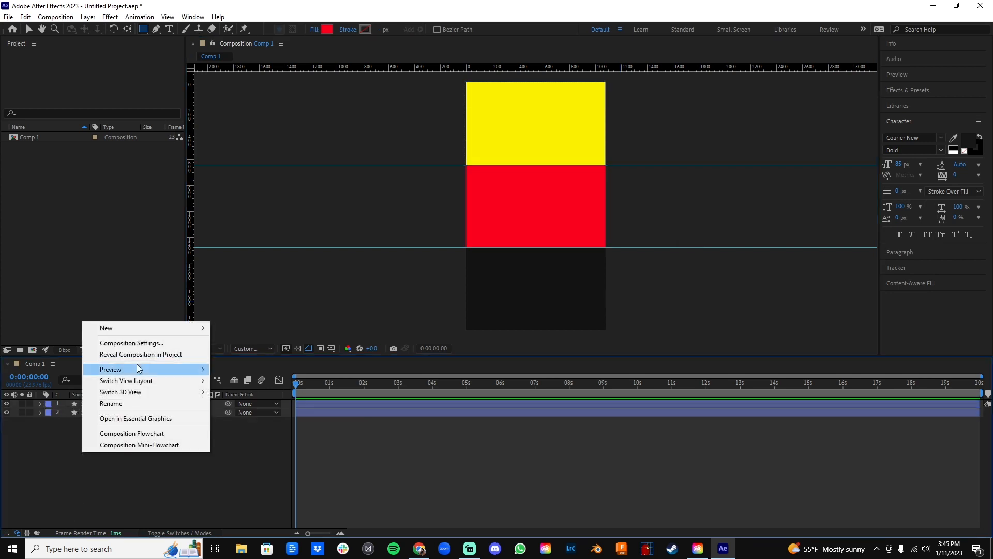
mouse_move(184, 331)
left_click(241, 399)
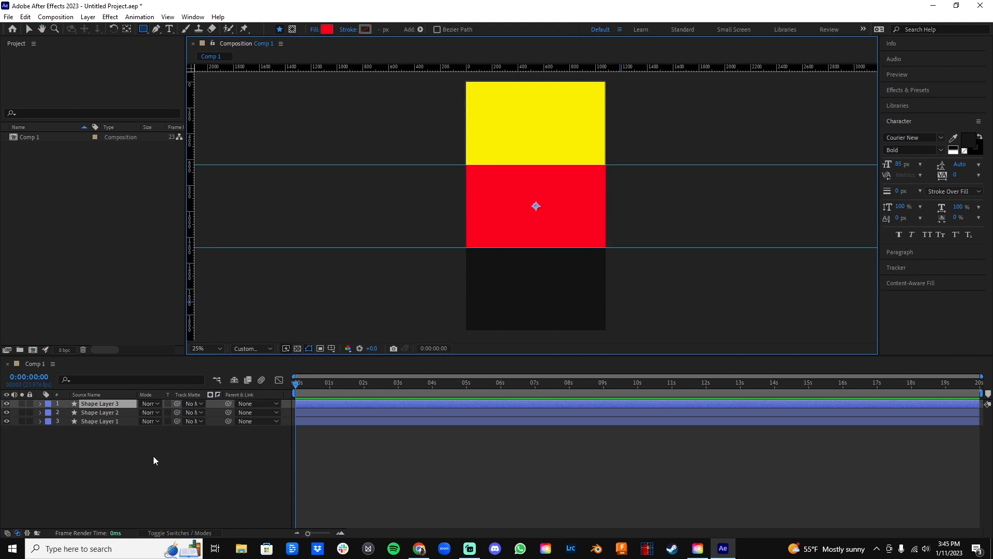
Set the third layer's fill to blue (00BCFA) and draw a full-width rectangle from the lower guide to the frame's bottom edge.
left_click(327, 29)
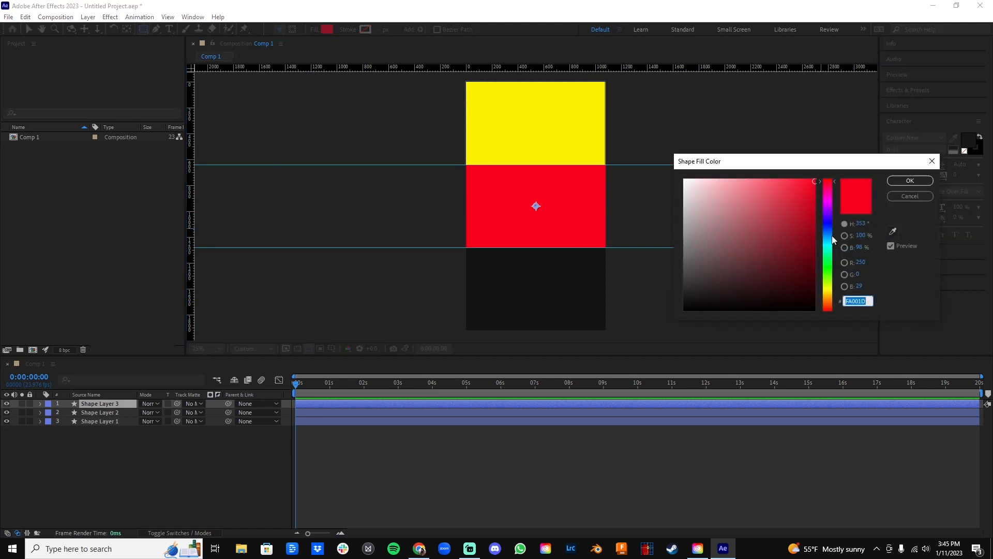
left_click_drag(830, 228, 831, 239)
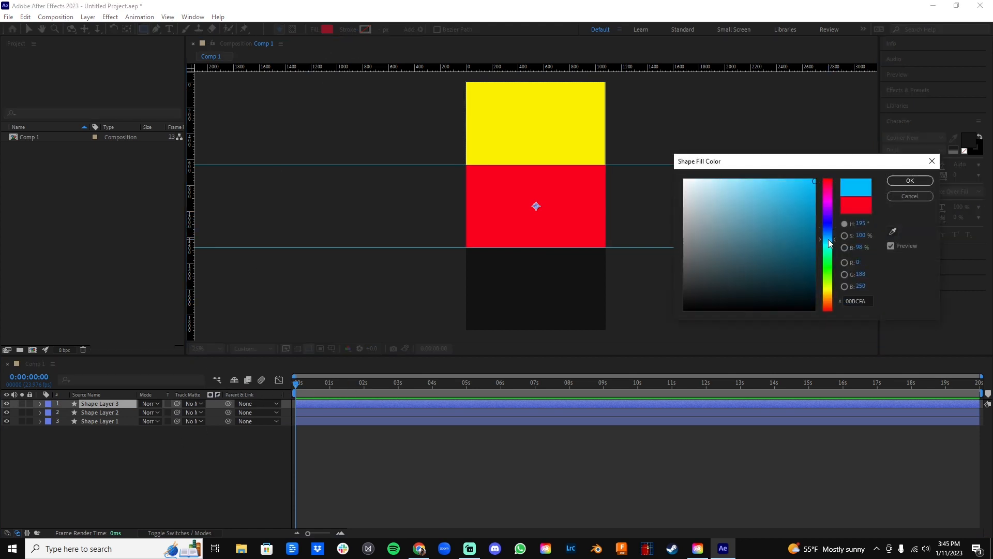
left_click(901, 181)
left_click_drag(470, 251, 606, 330)
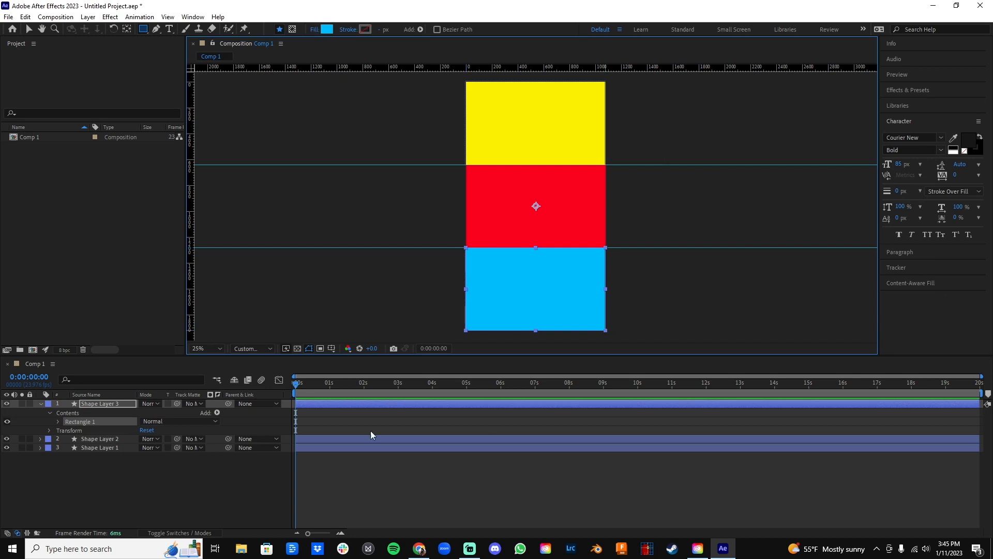
left_click(40, 405)
key("v")
left_click(142, 465)
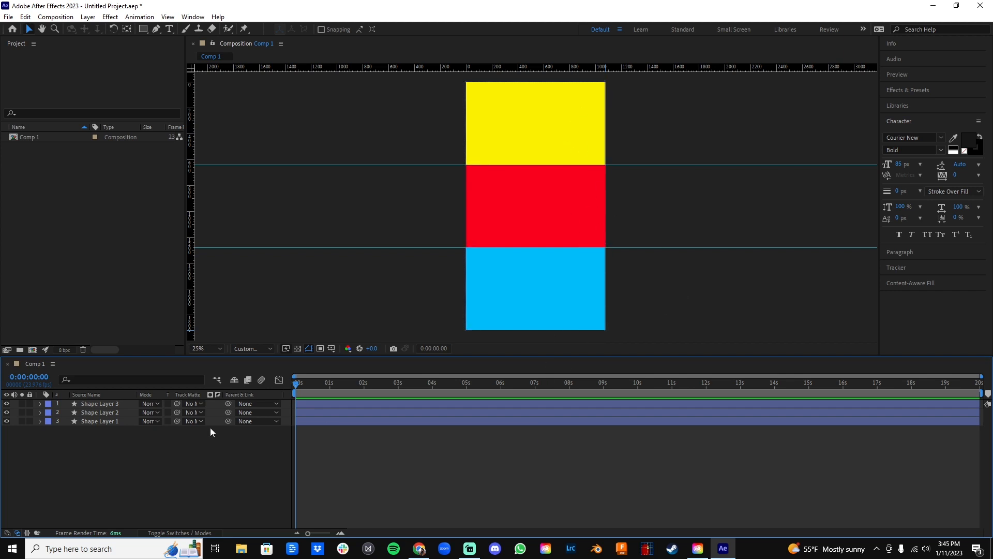
Reorder the layers so Shape Layer 1 is uppermost, followed by Shape Layer 2 and Shape Layer 3.
left_click(103, 422)
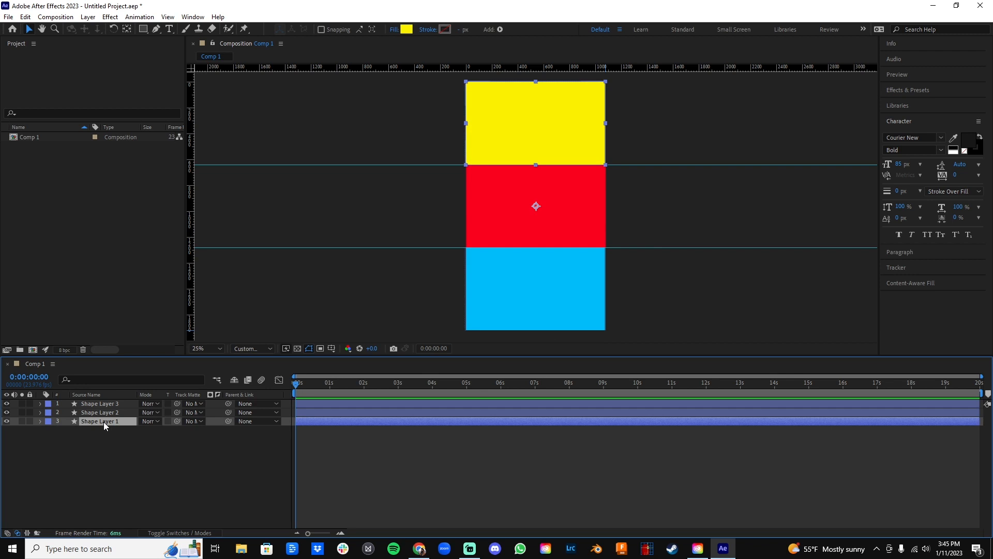
mouse_move(105, 425)
left_mouse_down()
mouse_move(110, 404)
mouse_move(110, 412)
left_mouse_up()
left_click(111, 421)
left_click(117, 445)
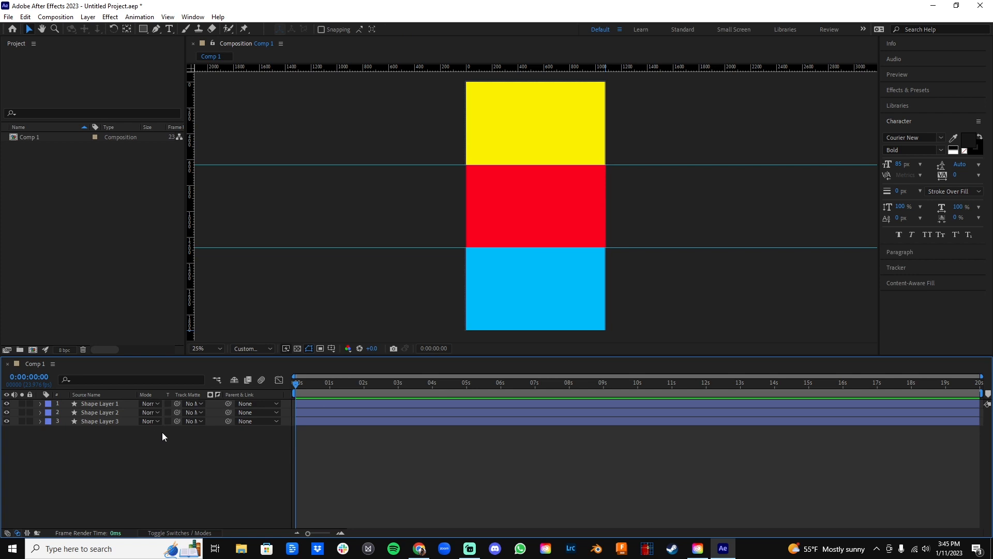
left_click(8, 16)
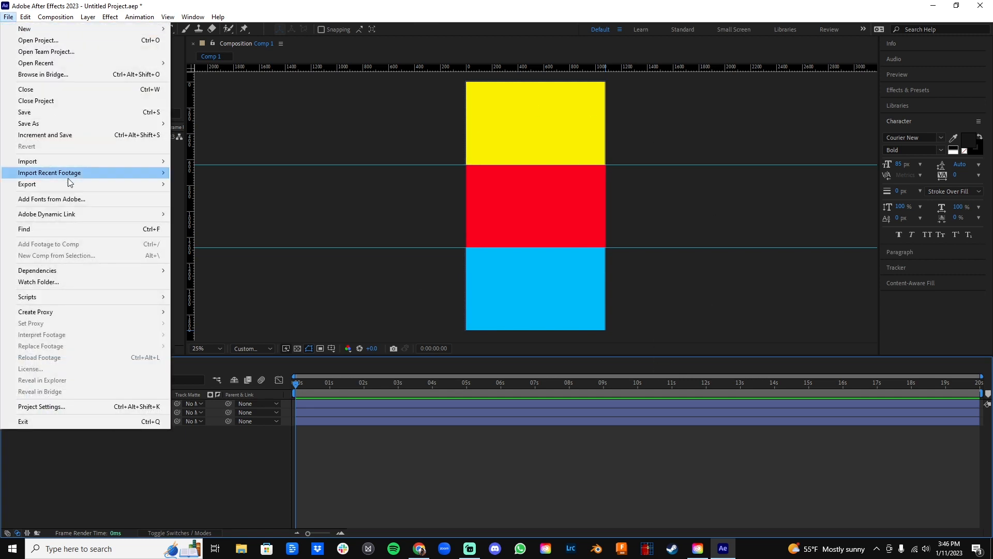
mouse_move(61, 122)
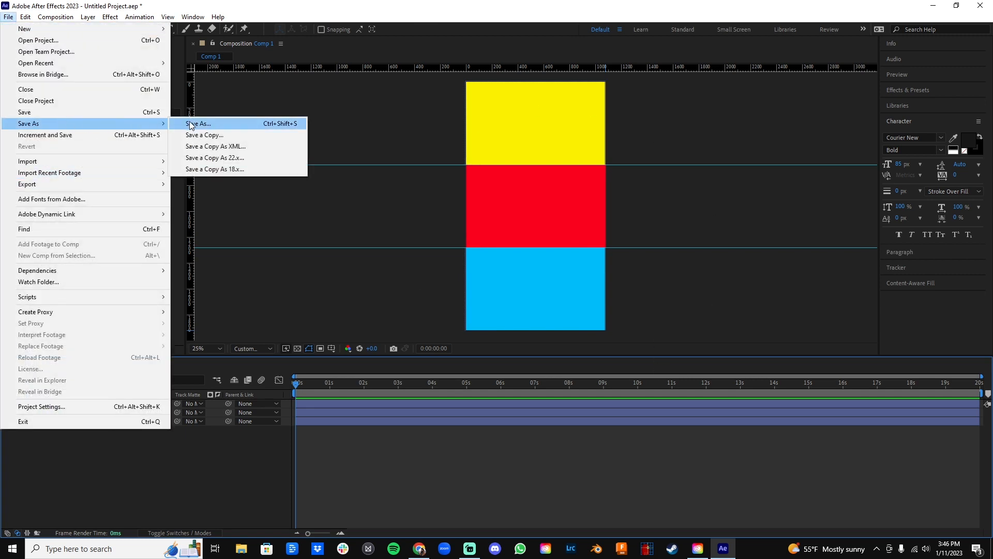
left_click(194, 123)
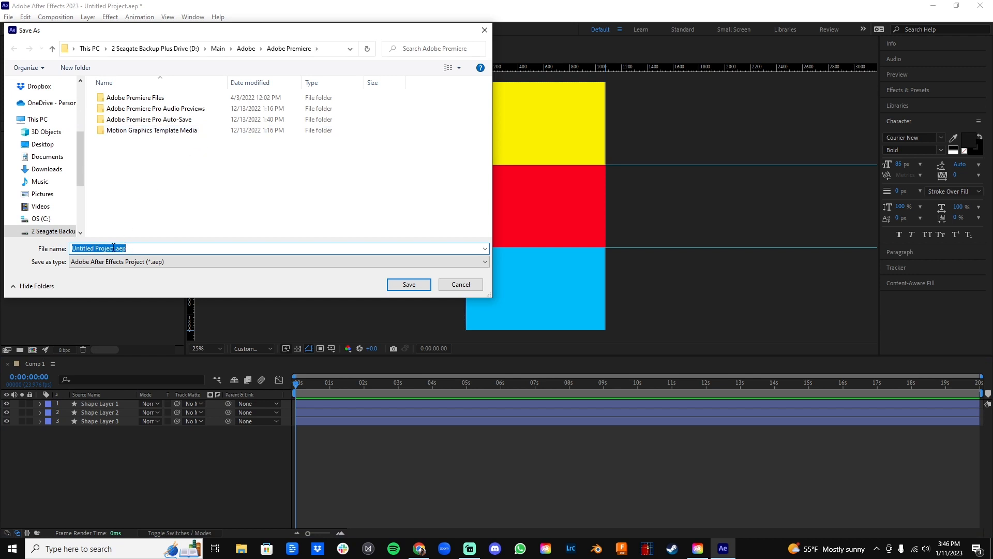
left_click(456, 286)
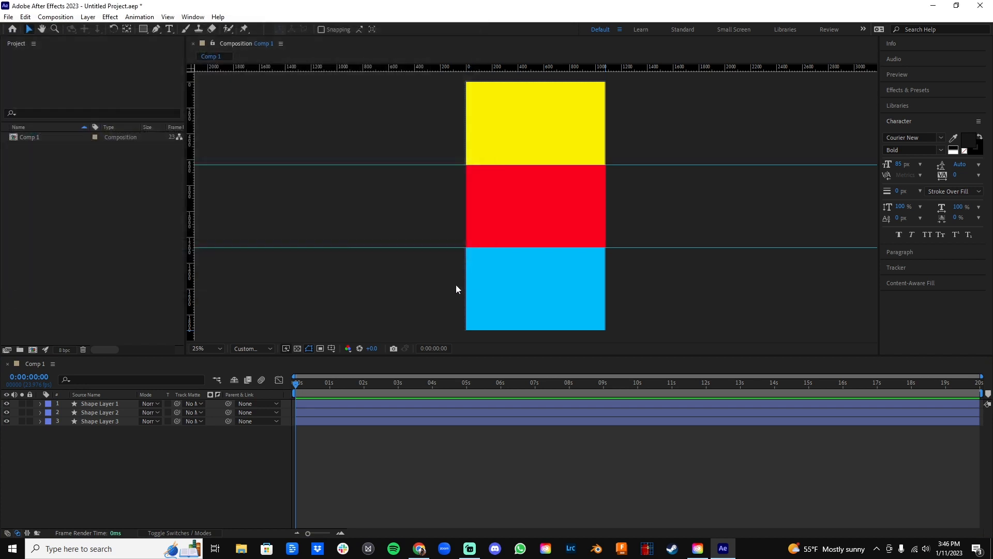
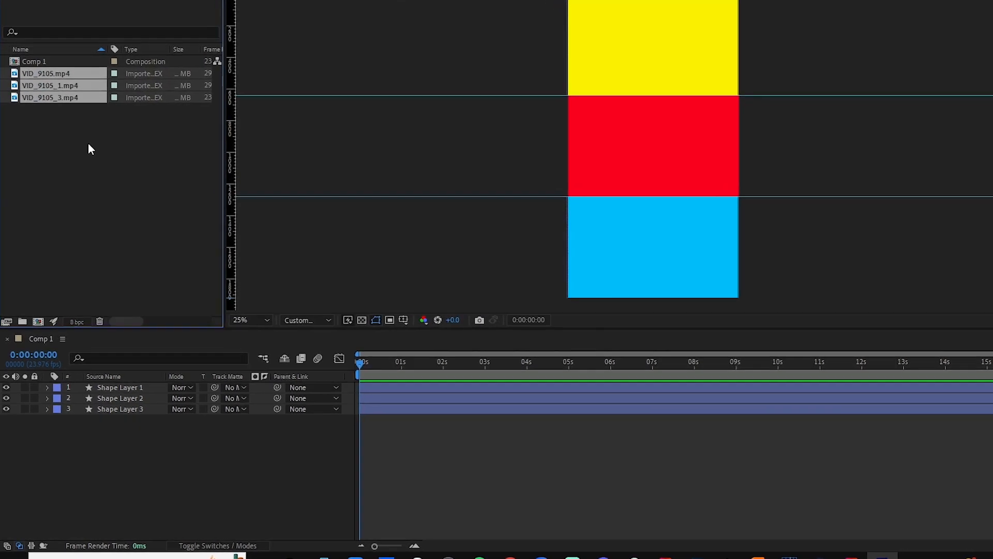
Add VID_9105_1.mp4 beneath Shape Layer 3, VID_9105_3.mp4 beneath Shape Layer 2, and VID_9105.mp4 beneath Shape Layer 1 in Comp 1.
left_click(65, 93)
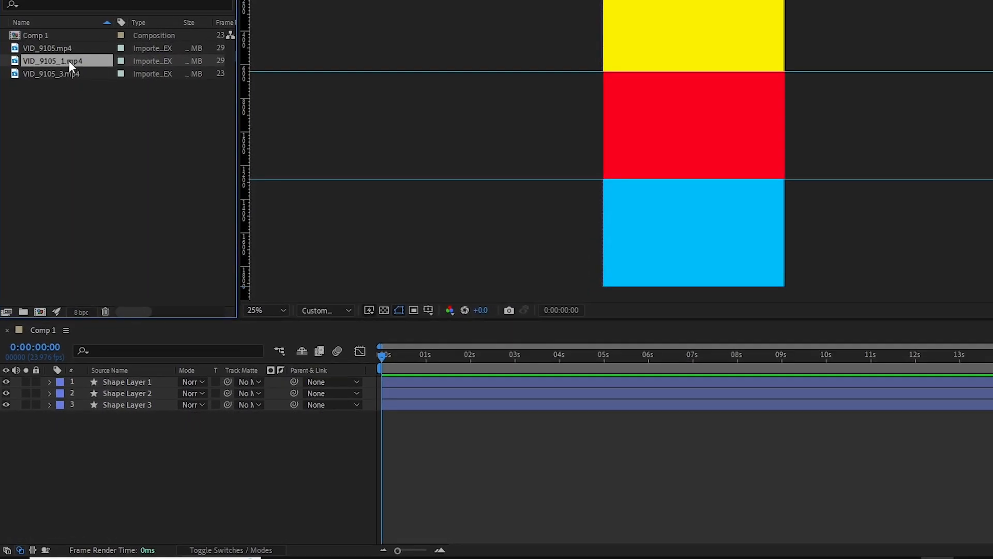
left_click_drag(70, 61, 85, 420)
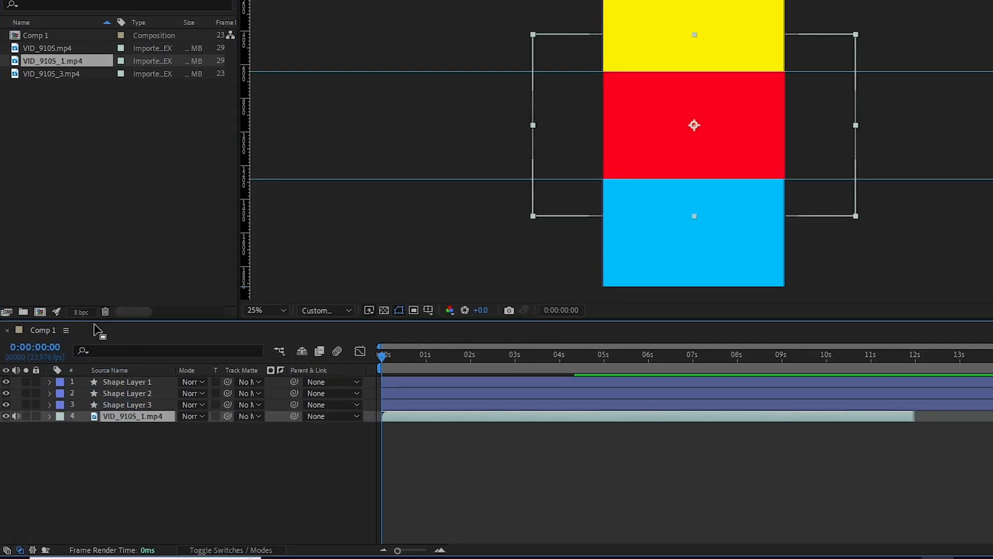
left_click(70, 72)
left_click_drag(71, 73, 96, 406)
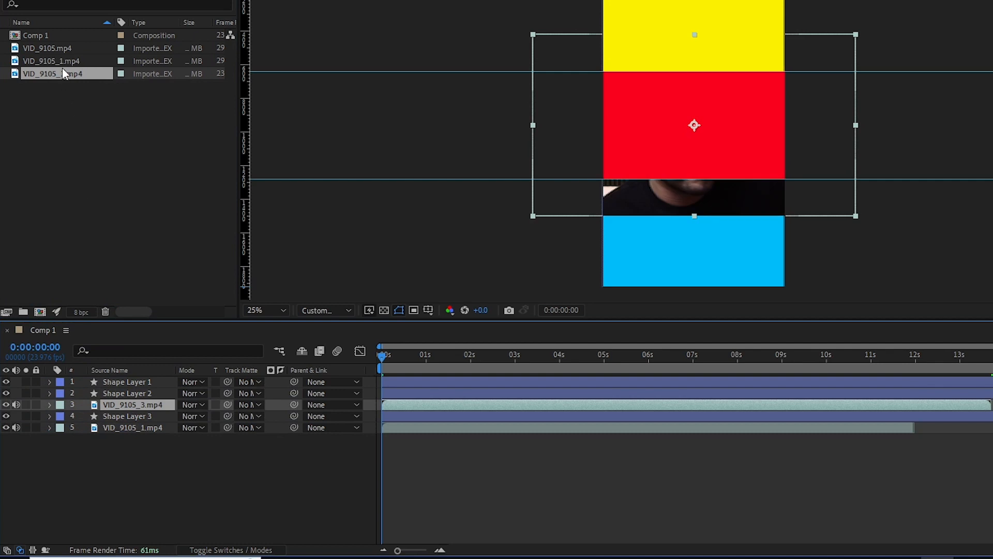
left_click_drag(66, 47, 103, 397)
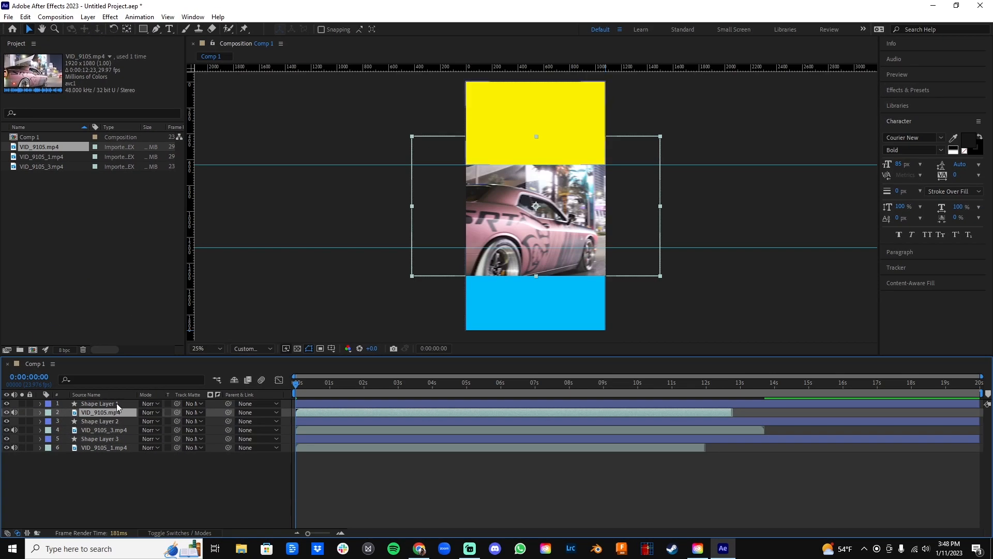
Hide the three video layers and show only VID_9105.mp4 again.
left_click(7, 413)
left_click(7, 430)
left_click(6, 448)
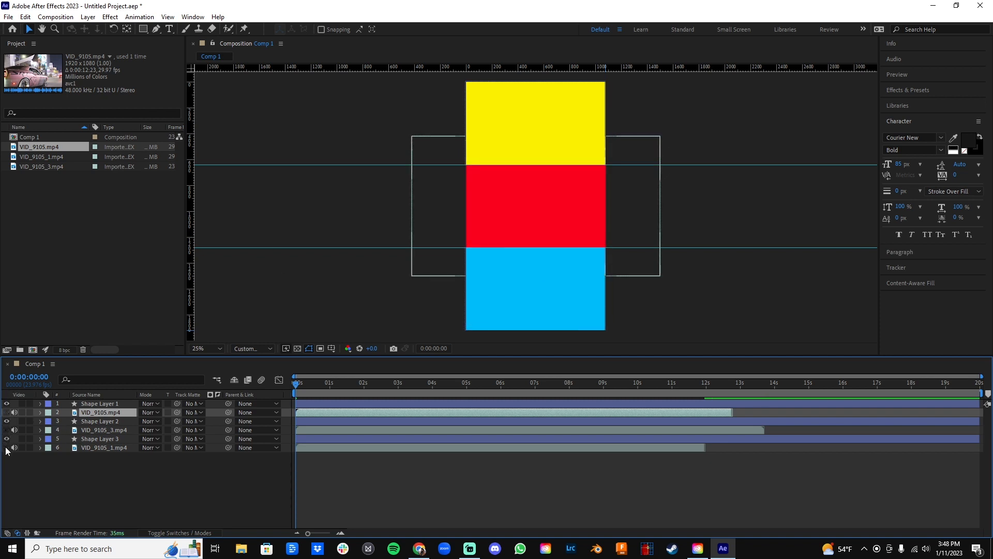
left_click(7, 412)
left_click(135, 498)
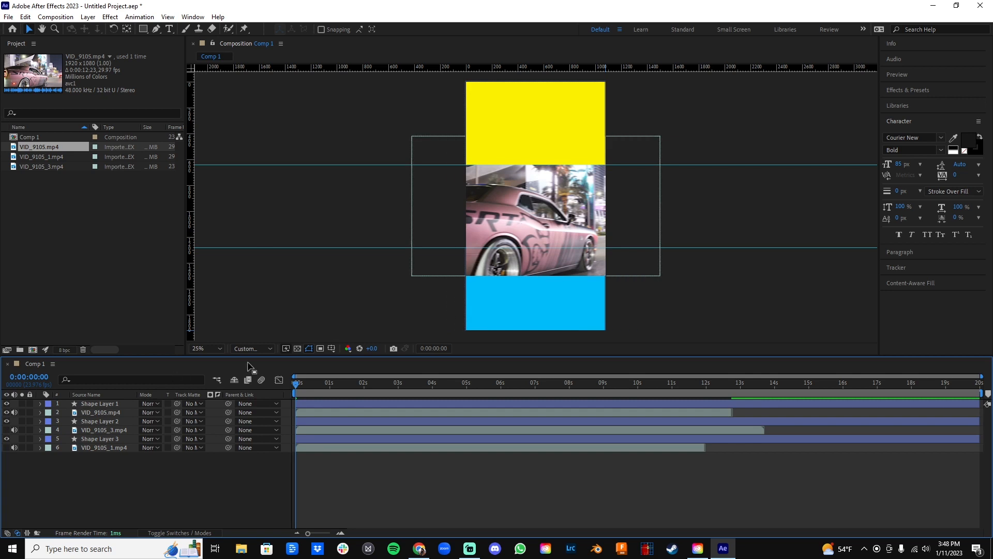
Scale VID_9105.mp4 to 63% and set its position to 540, 319 so it covers the yellow rectangle's area.
left_click(544, 135)
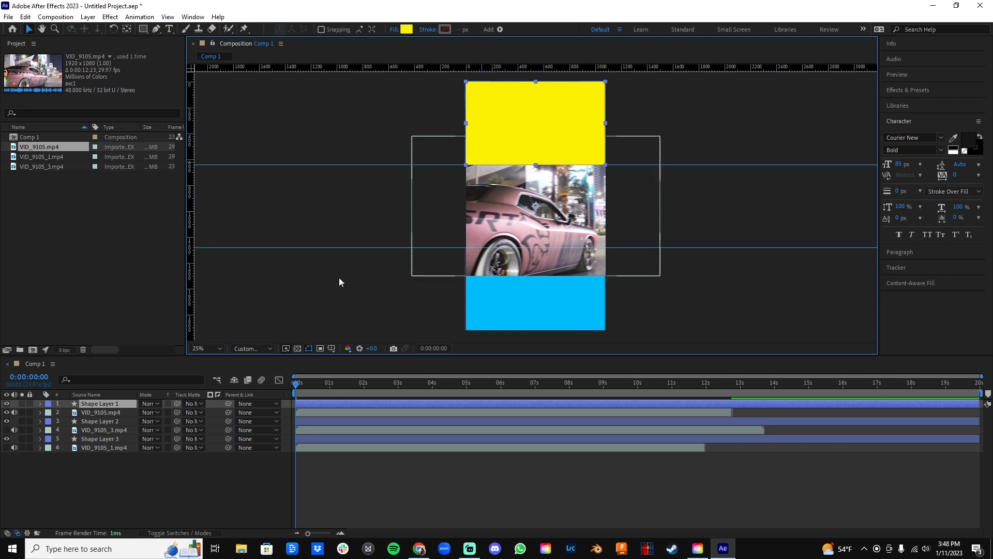
left_click(41, 413)
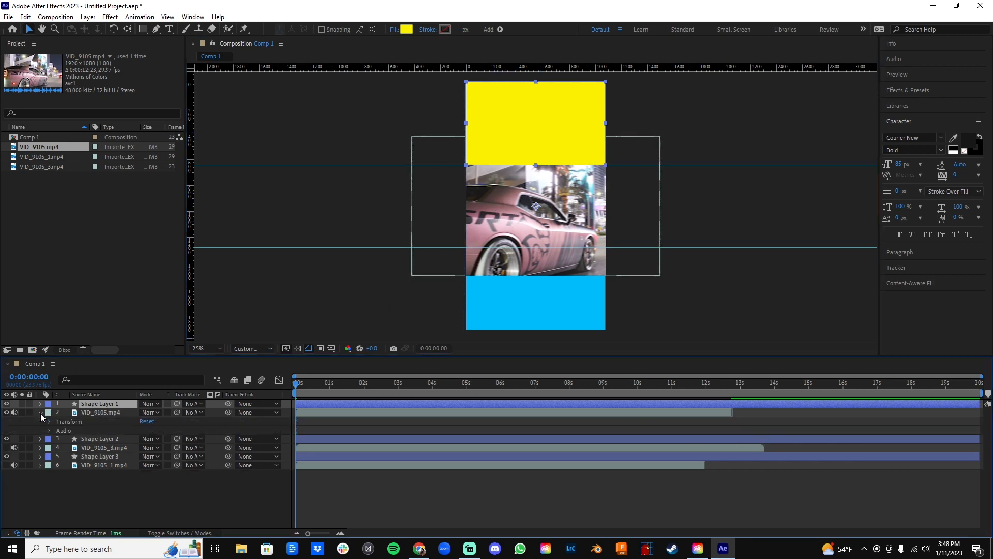
left_click(49, 431)
left_click(49, 430)
left_click(49, 422)
left_click_drag(175, 447, 155, 451)
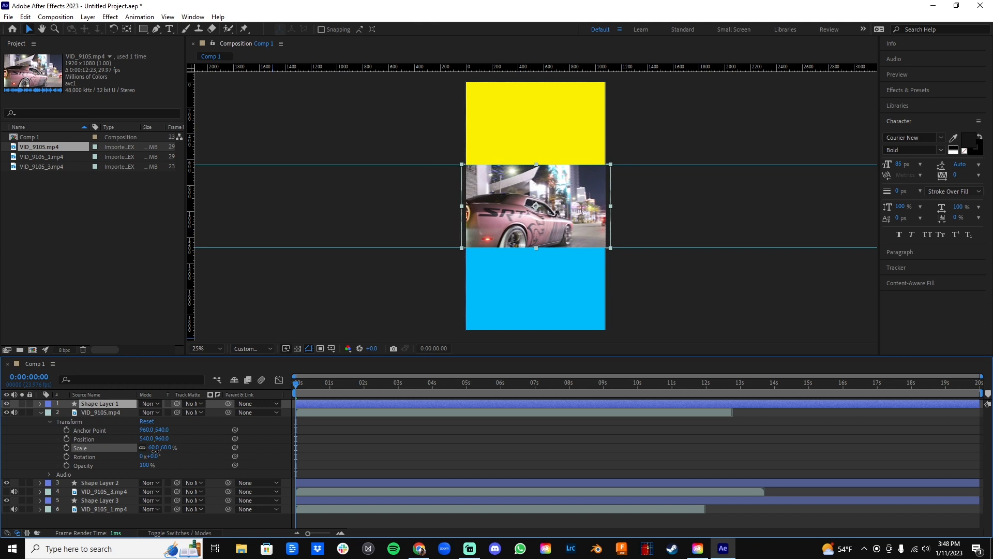
left_click(158, 449)
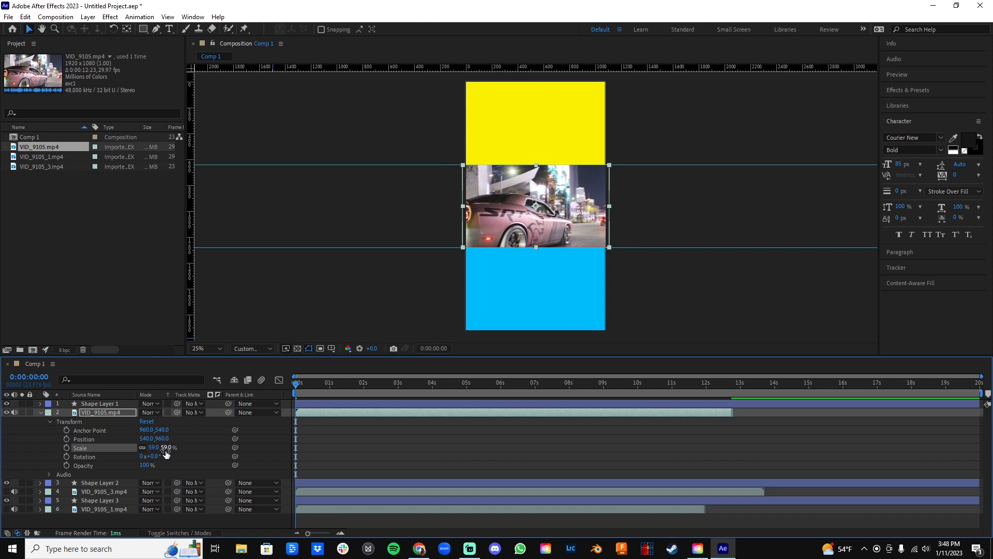
left_click_drag(161, 438, 2, 273)
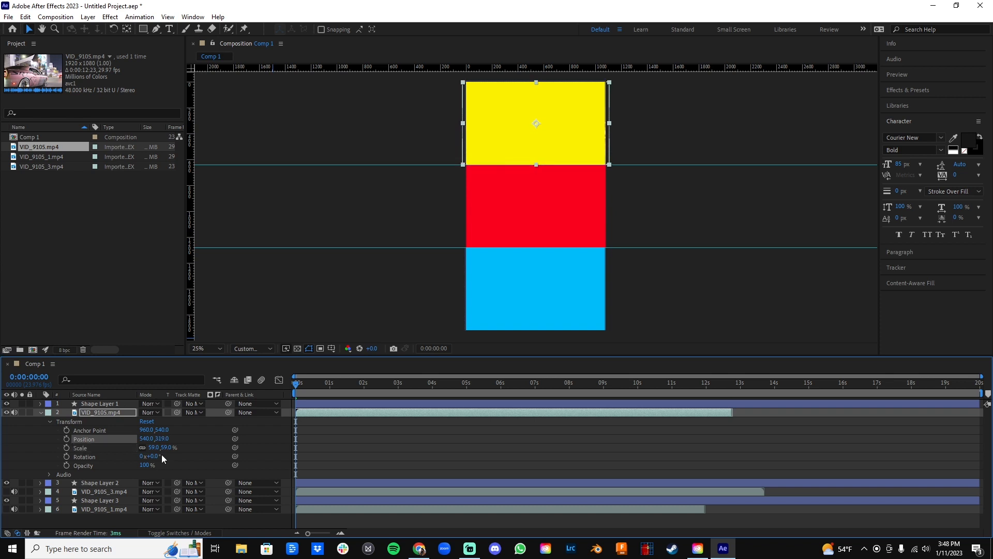
left_click_drag(165, 447, 168, 448)
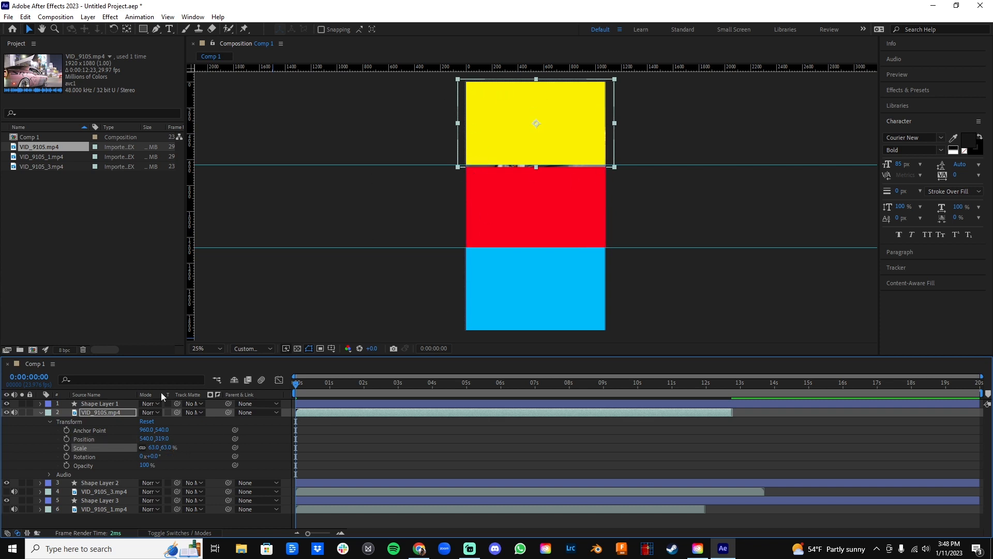
left_click(41, 412)
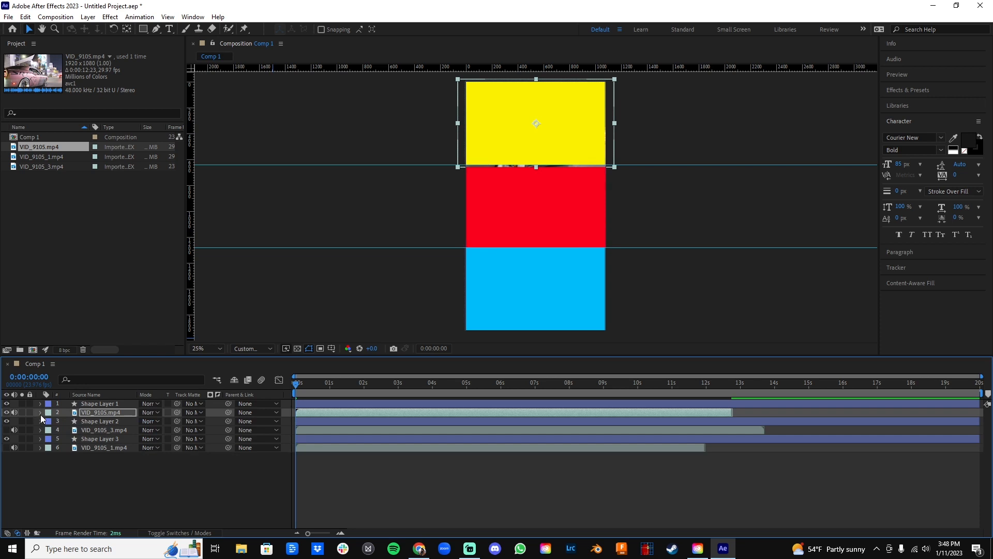
left_click(194, 483)
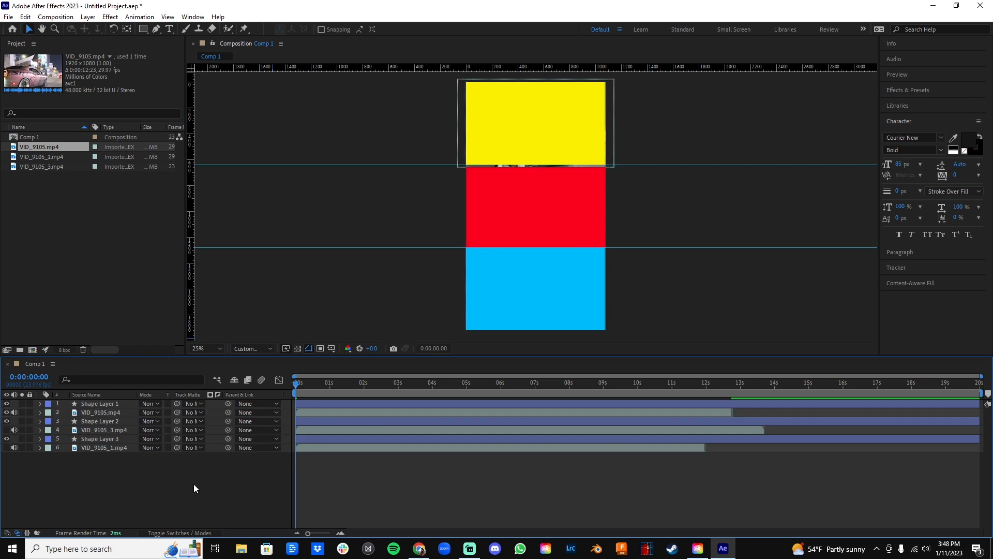
Set the track matte of VID_9105.mp4 to Shape Layer 1.
left_click(104, 411)
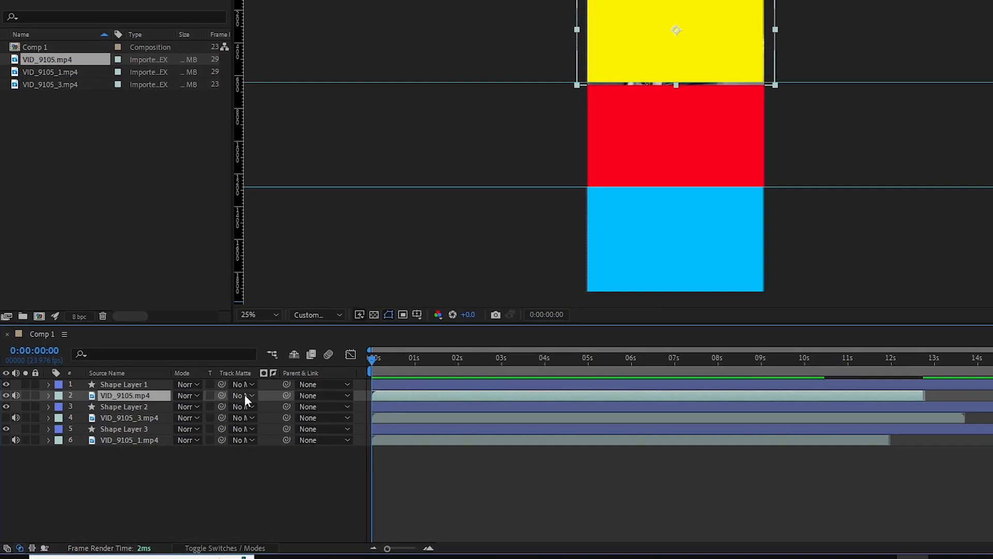
left_click(251, 395)
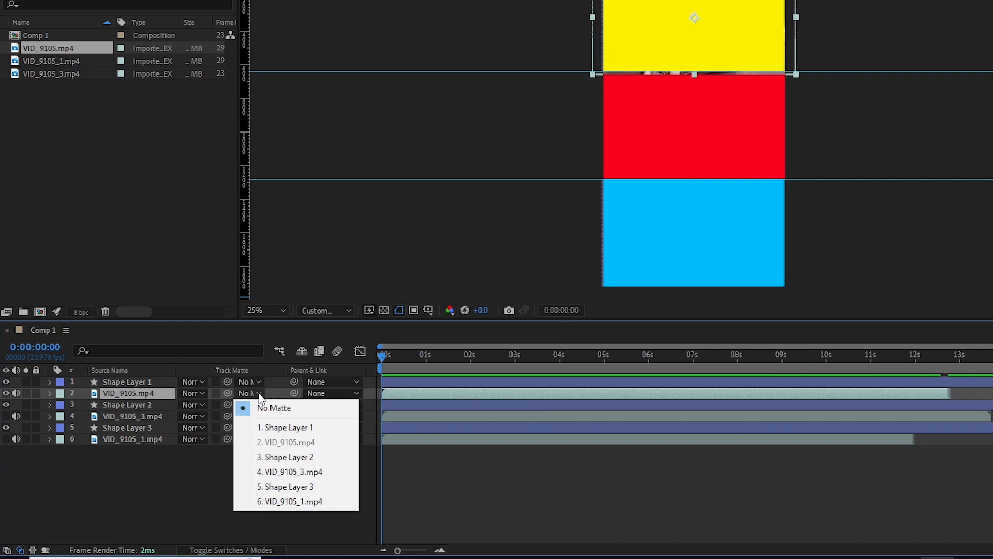
left_click(277, 427)
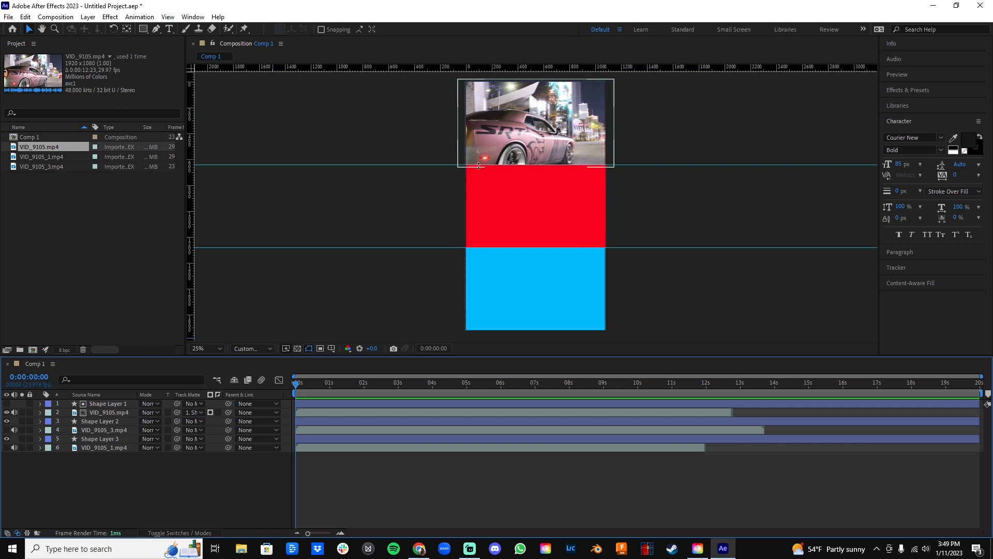
Examine the lower edge of the matted car video where it meets the red rectangle.
scroll(479, 166, "up", 4)
scroll(477, 168, "down", 2)
left_click_drag(476, 162, 479, 211)
scroll(465, 204, "down", 2)
key("v")
scroll(463, 195, "up", 2)
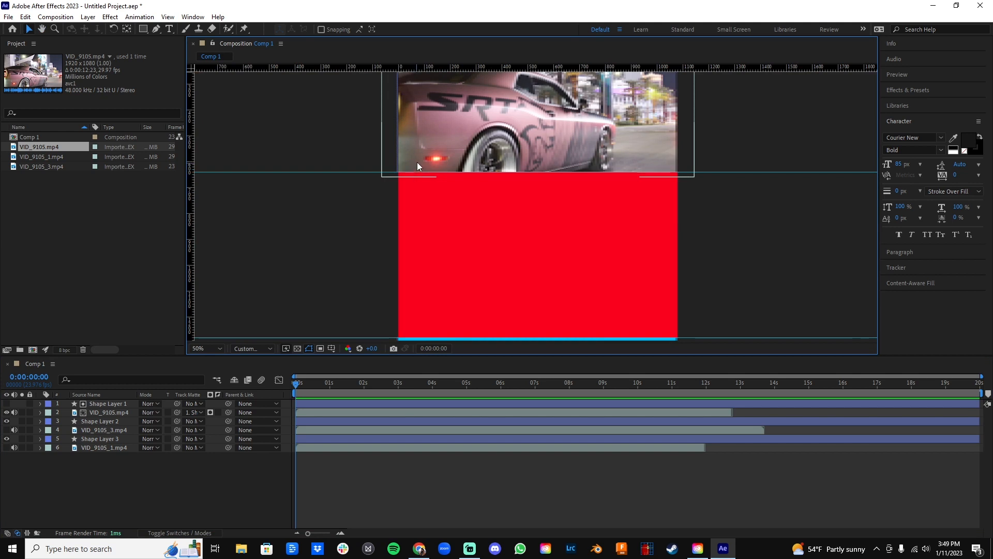
scroll(473, 131, "down", 2)
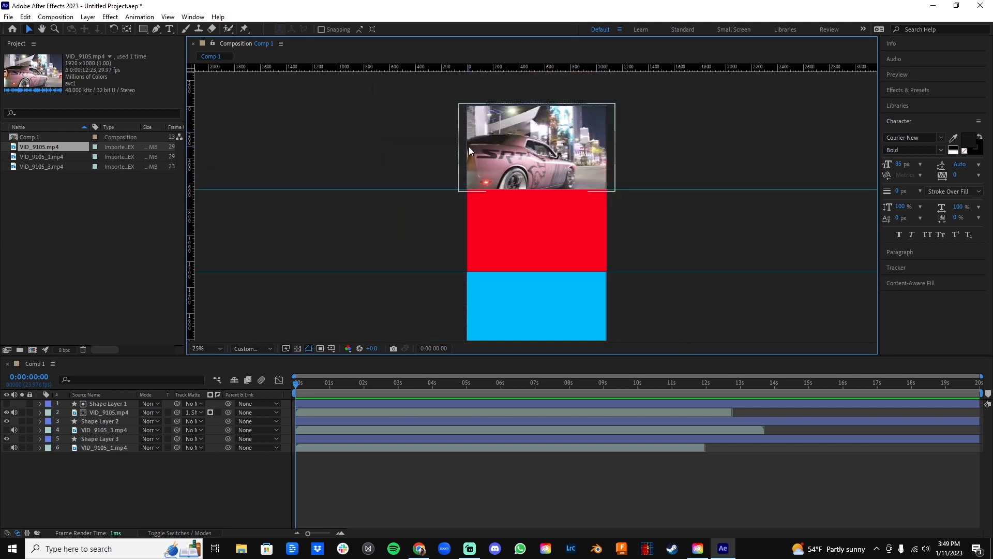
key("h")
left_click_drag(423, 206, 437, 178)
key("v")
Show VID_9105_3.mp4, scaled down to cover the red rectangle, and set its track matte to Shape Layer 2.
left_click(7, 430)
left_click(40, 430)
left_click(50, 439)
left_click_drag(172, 465, 153, 466)
left_click(200, 430)
left_click(226, 479)
left_click(40, 430)
Matte VID_9105_1.mp4 with Shape Layer 3 and fit it over the blue area at 63% scale and position 540, 1606.
left_click(200, 448)
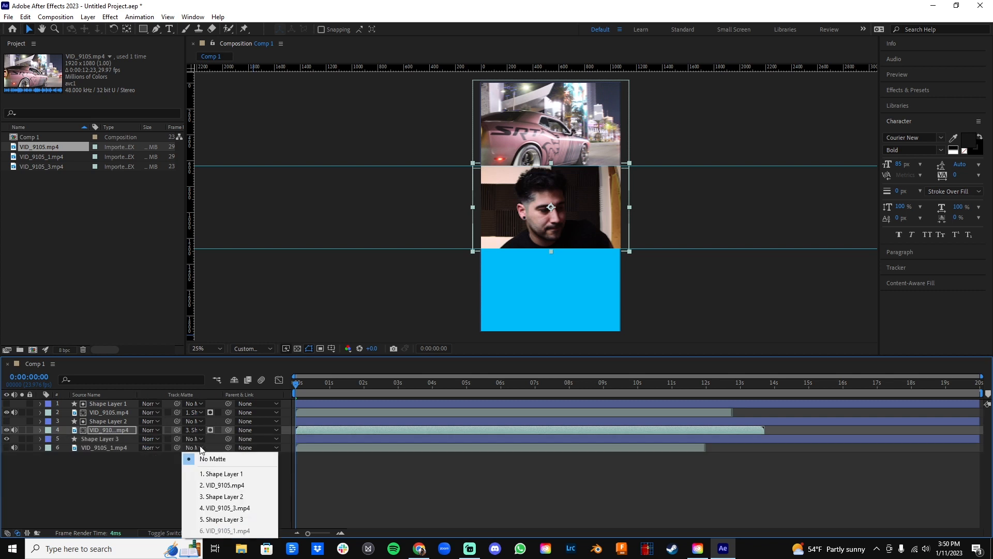
left_click(222, 516)
left_click(41, 448)
left_click(49, 457)
mouse_move(157, 483)
left_mouse_down()
mouse_move(139, 482)
mouse_move(162, 486)
mouse_move(167, 474)
left_mouse_up()
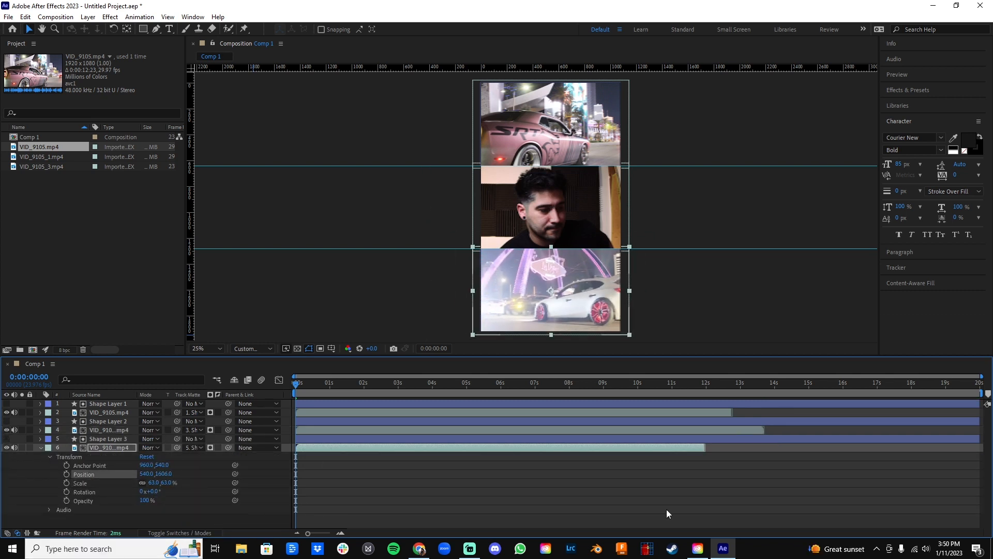
left_click(41, 446)
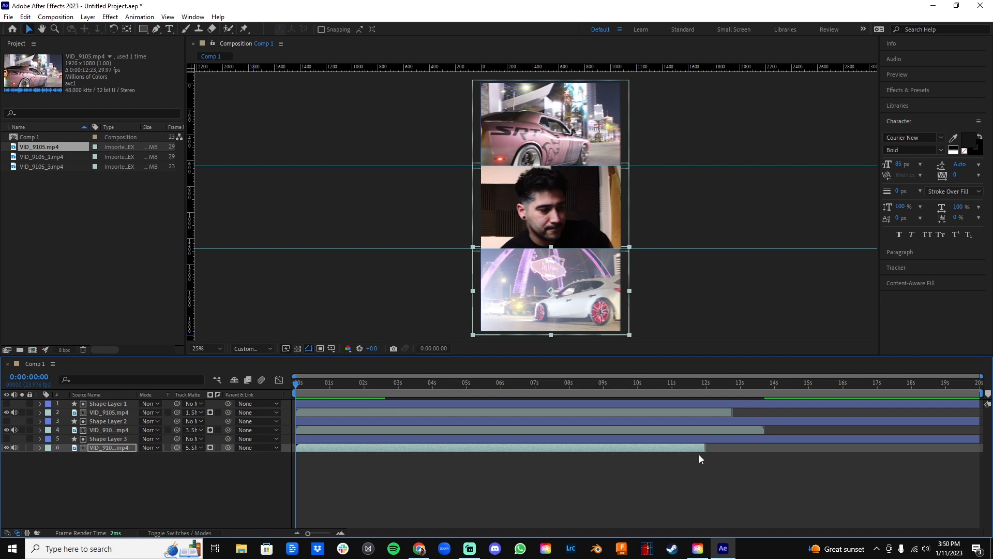
Set the end of the work area to 0:00:10:00, before the shortest clip ends, and scrub back to 0:00:04:06.
left_click(698, 389)
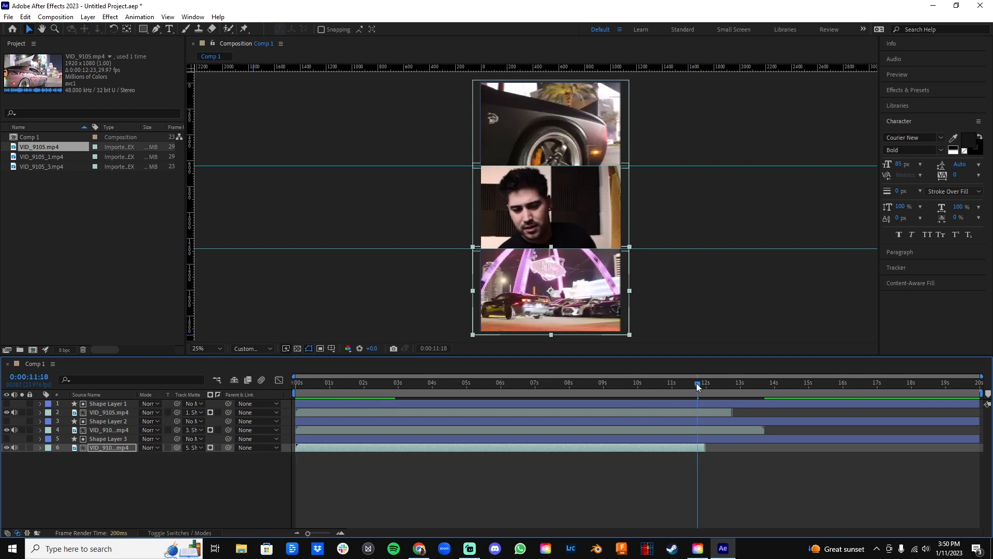
left_click_drag(698, 387, 716, 388)
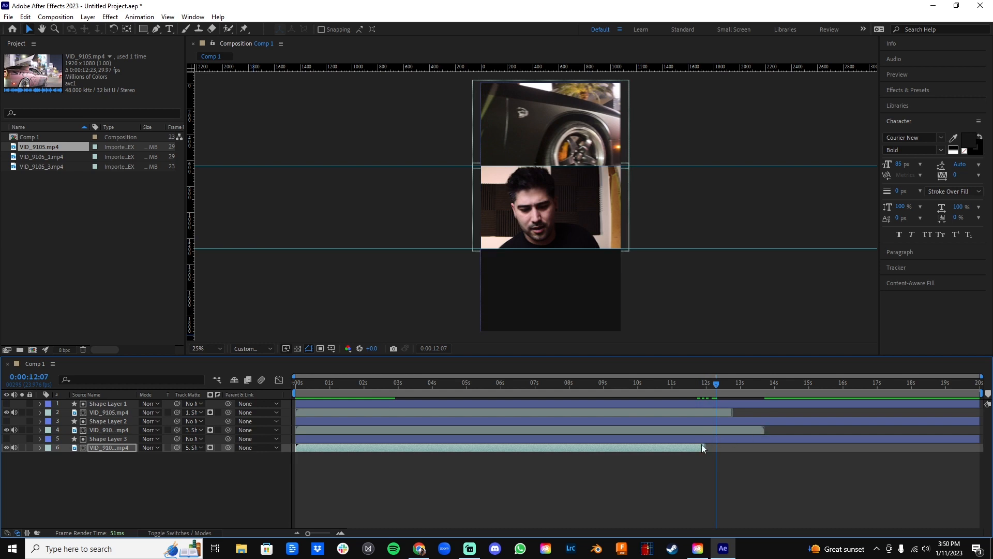
left_click_drag(716, 382, 638, 383)
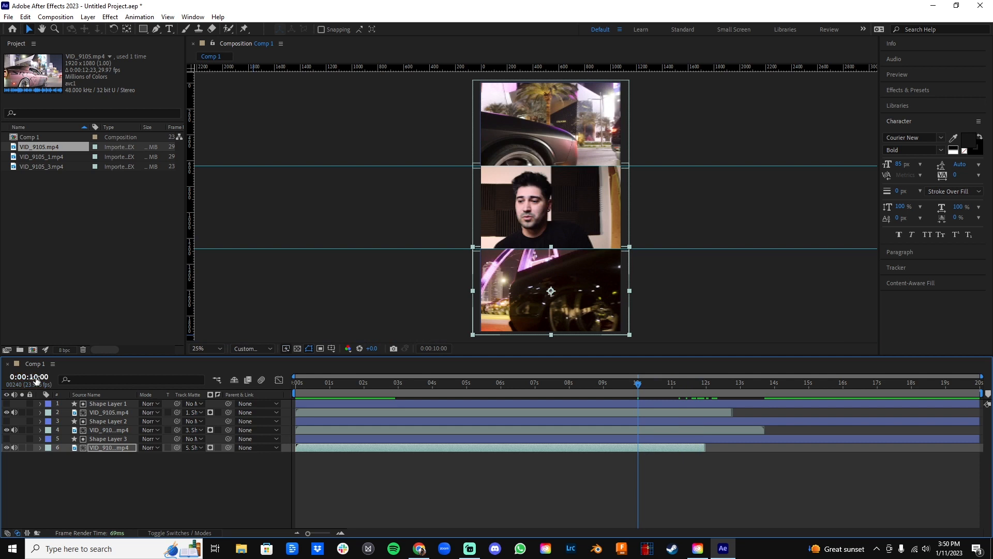
left_click_drag(968, 462, 948, 427)
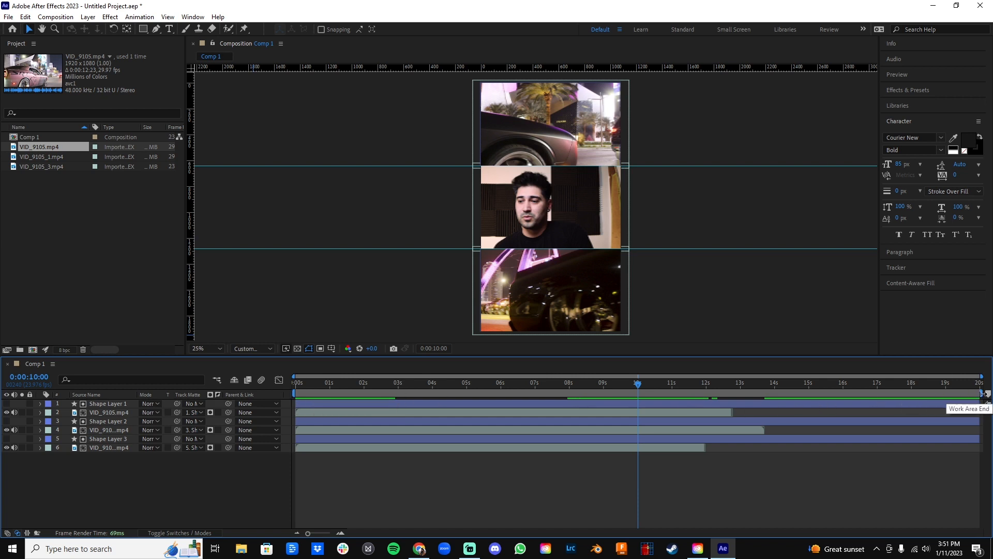
left_click_drag(981, 393, 642, 397)
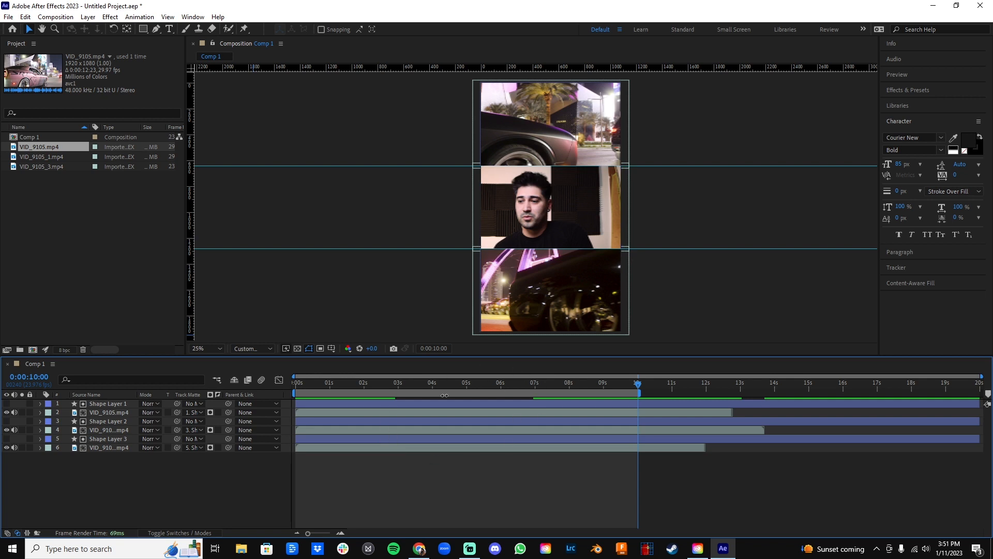
left_click_drag(637, 385, 441, 382)
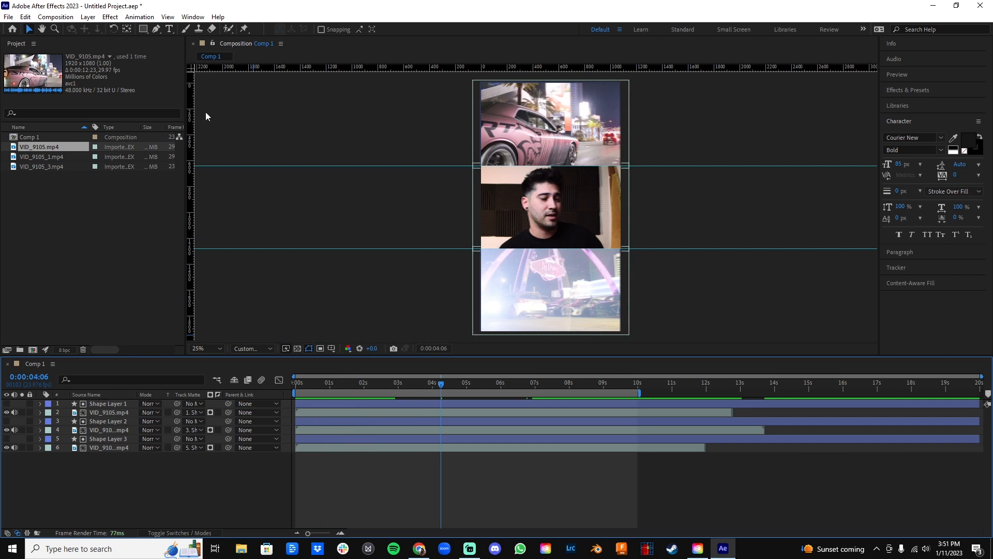
Send Comp 1 to the Adobe Media Encoder queue for export.
left_click(8, 16)
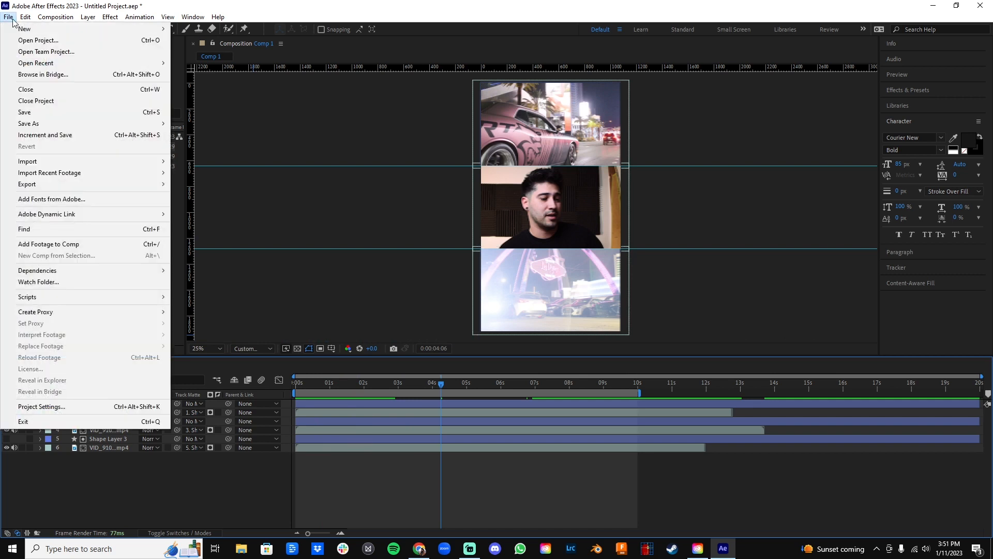
mouse_move(65, 184)
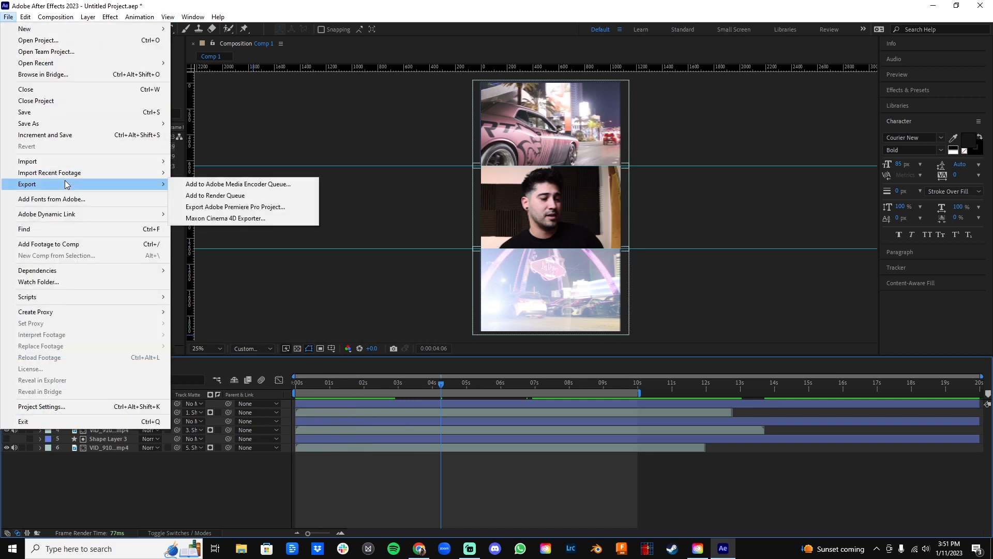
left_click(240, 184)
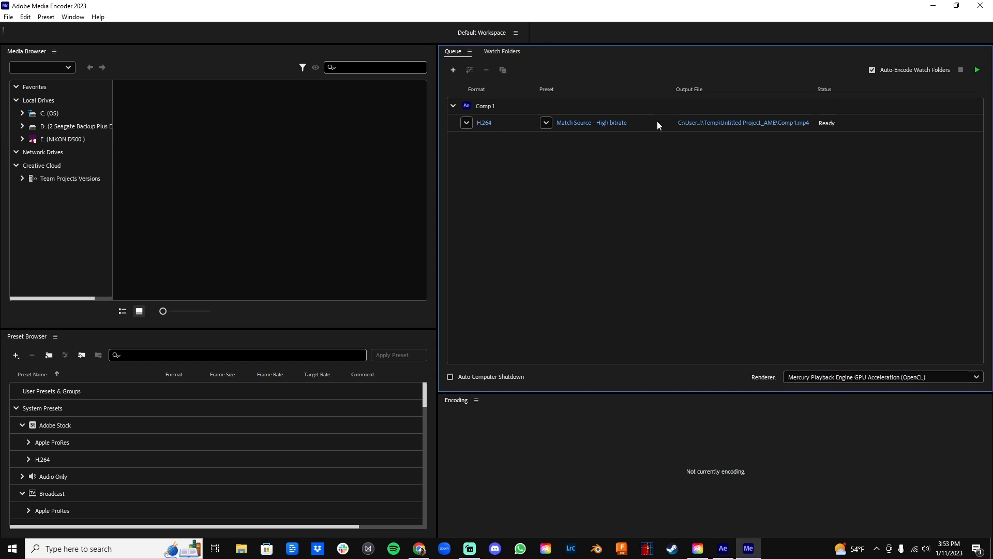
Review the output location and H.264 preset choices for the queued Comp 1, and close Media Encoder.
left_click(722, 123)
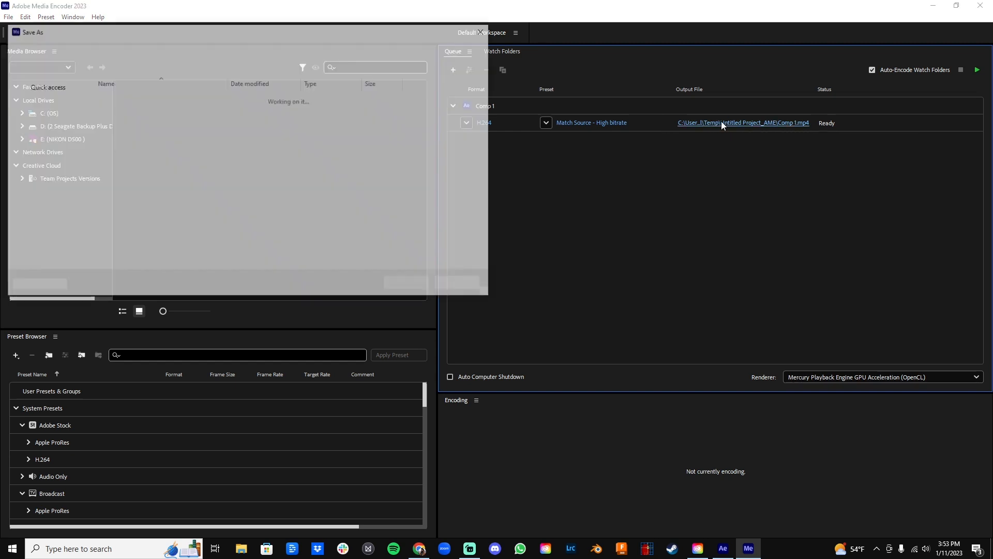
left_click(42, 103)
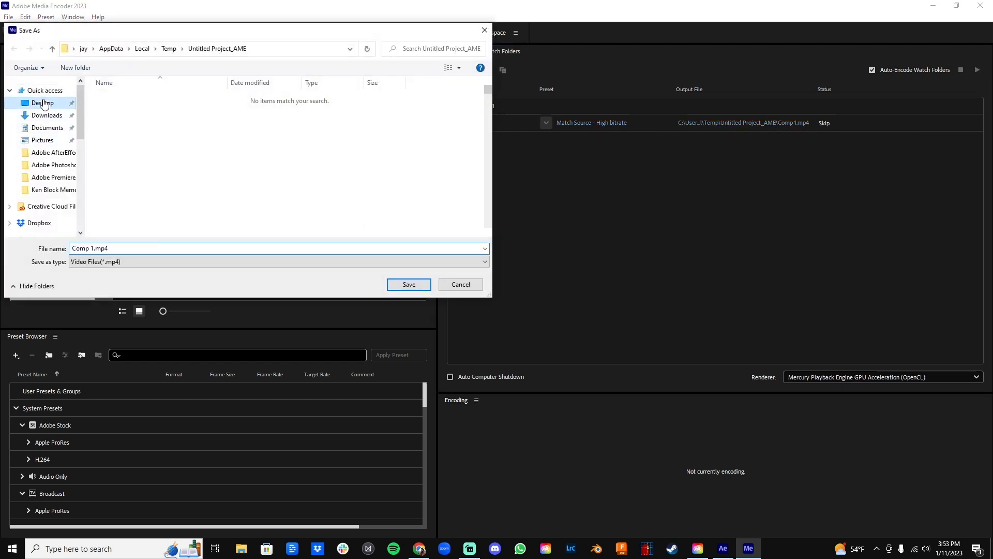
scroll(220, 140, "down", 5)
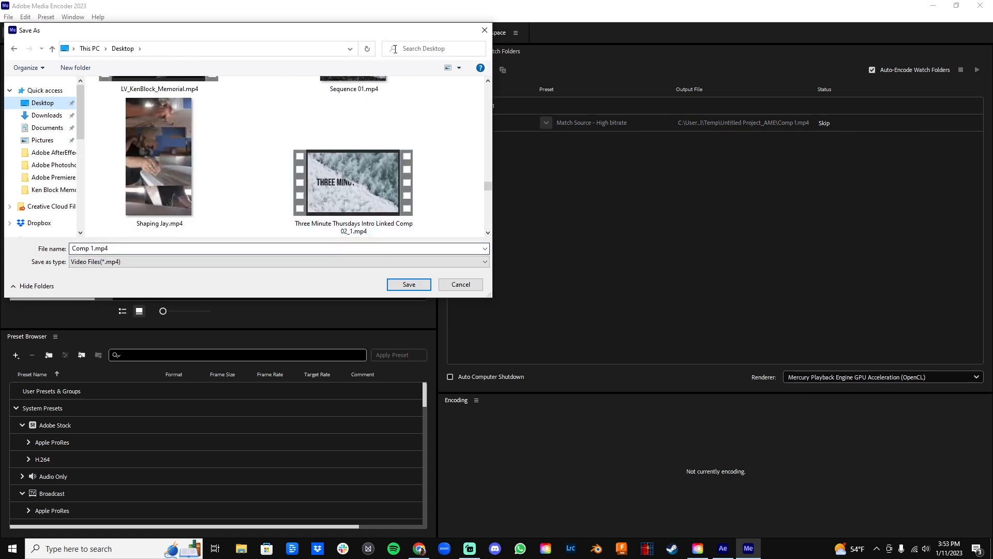
left_click(485, 30)
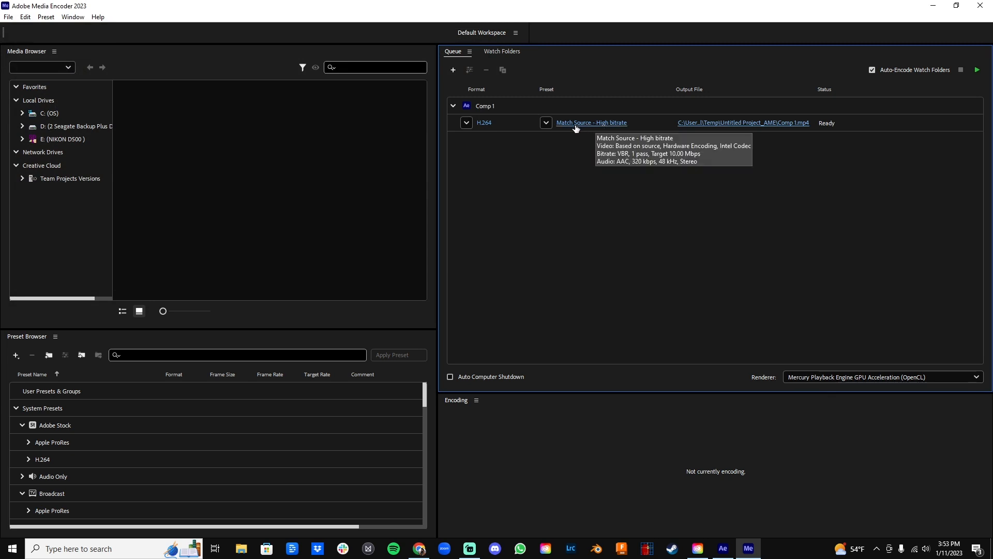
left_click(546, 123)
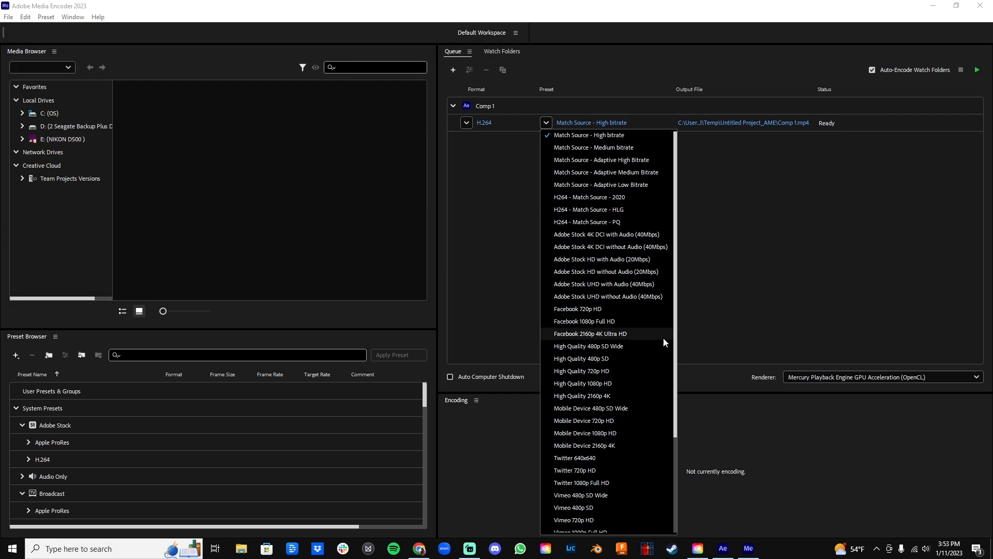
left_click(739, 225)
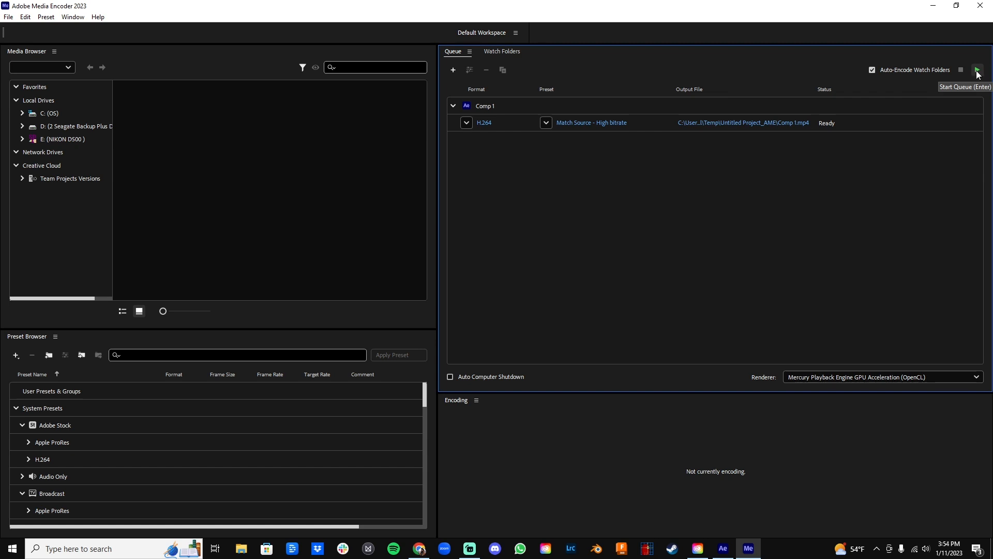
left_click(982, 5)
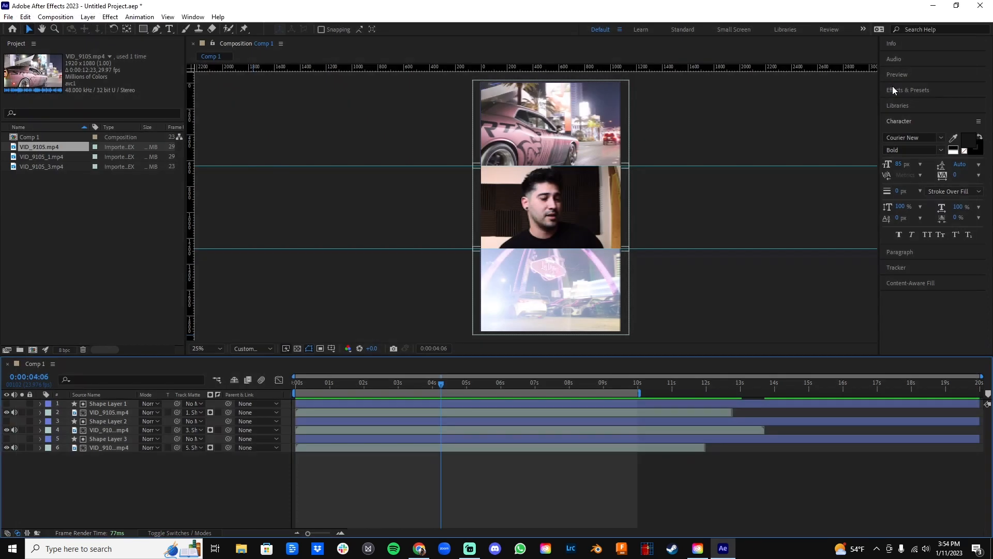